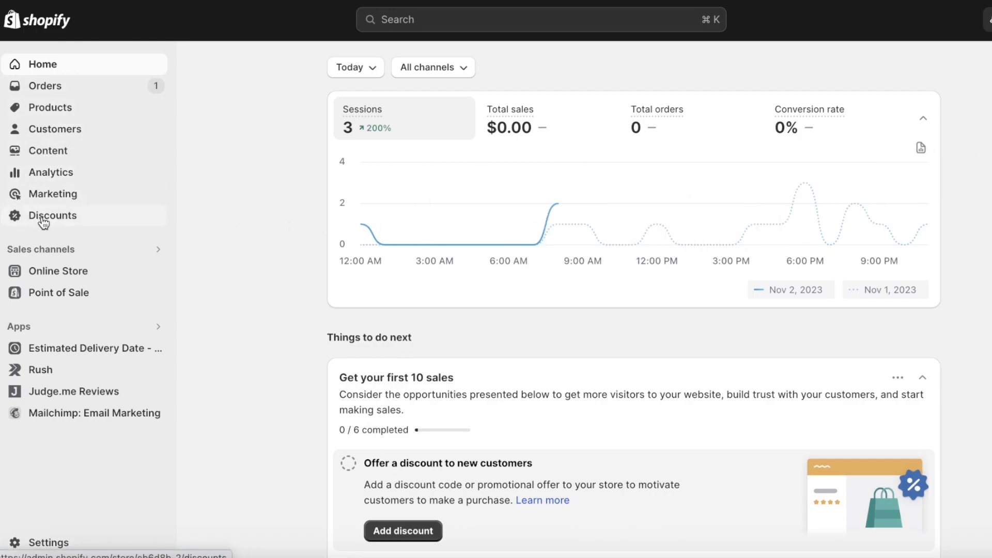
- Examine the discount types offered when creating a discount, leaving without choosing one
{"action": "left_click", "coordinate": [43, 221]}
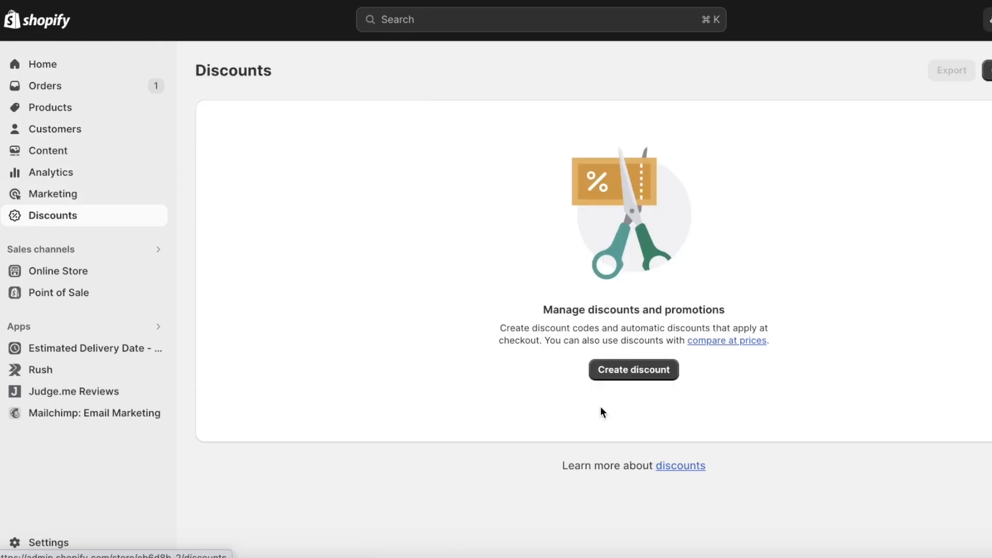
{"action": "left_click", "coordinate": [618, 375]}
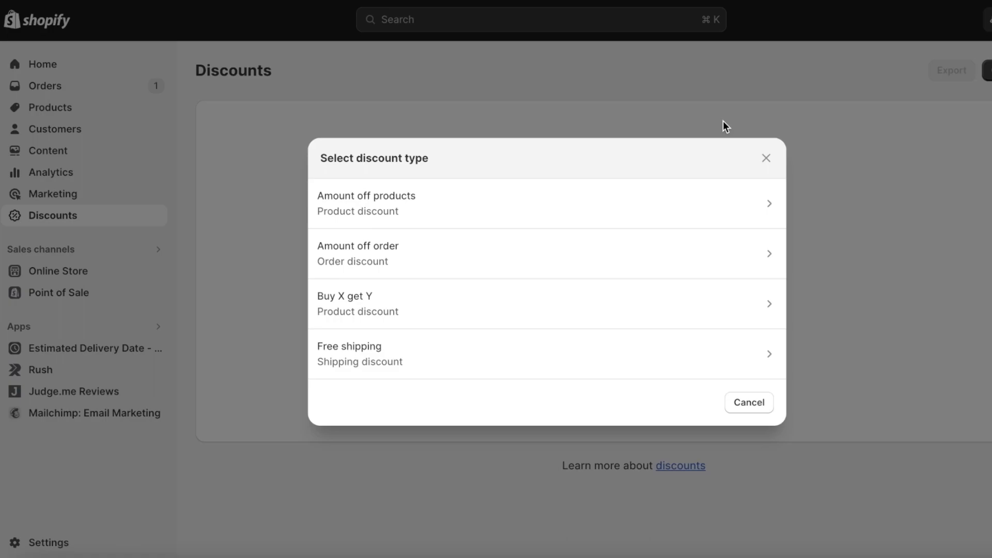
{"action": "left_click", "coordinate": [768, 159]}
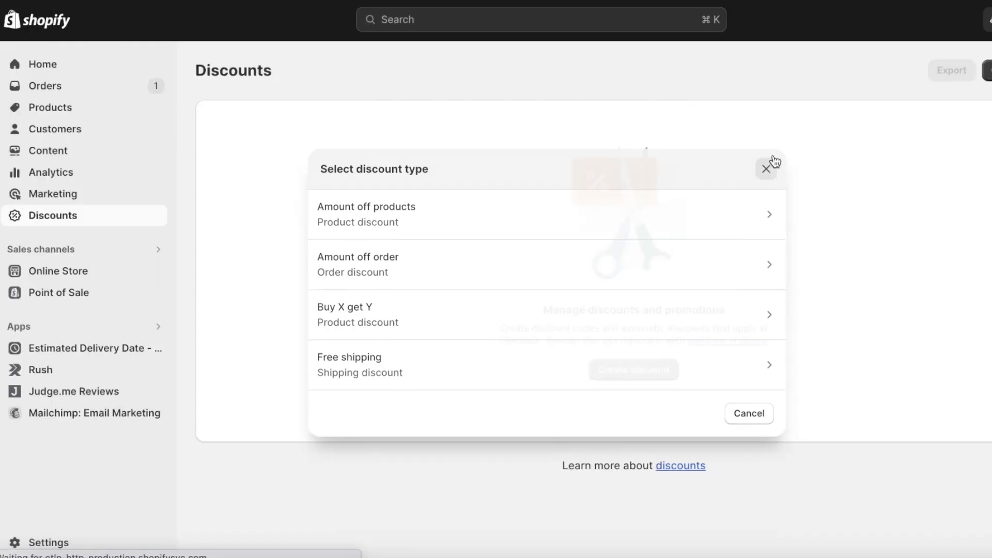
- Set the Sample Tshirt product's compare-at price to 130 and save the product
{"action": "left_click", "coordinate": [140, 111]}
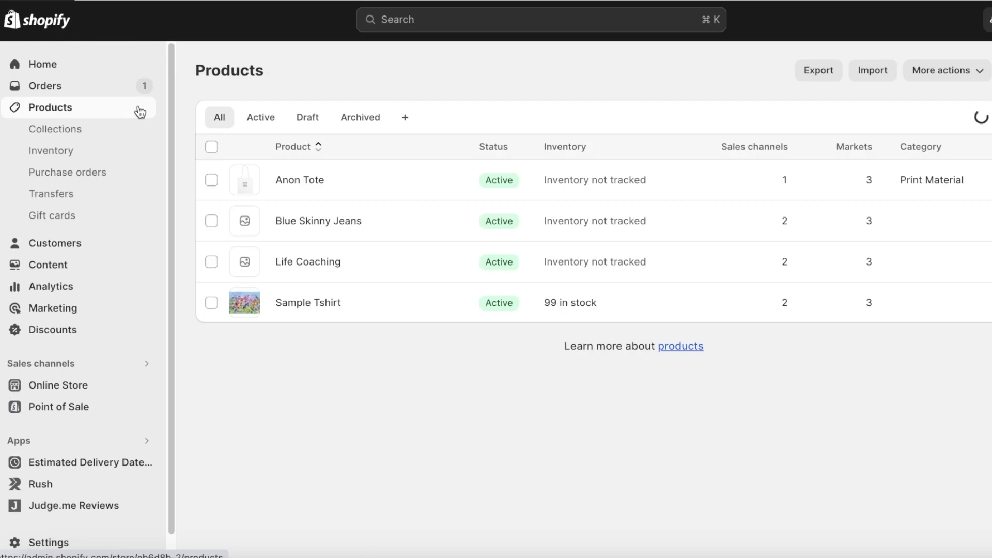
{"action": "left_click", "coordinate": [320, 306]}
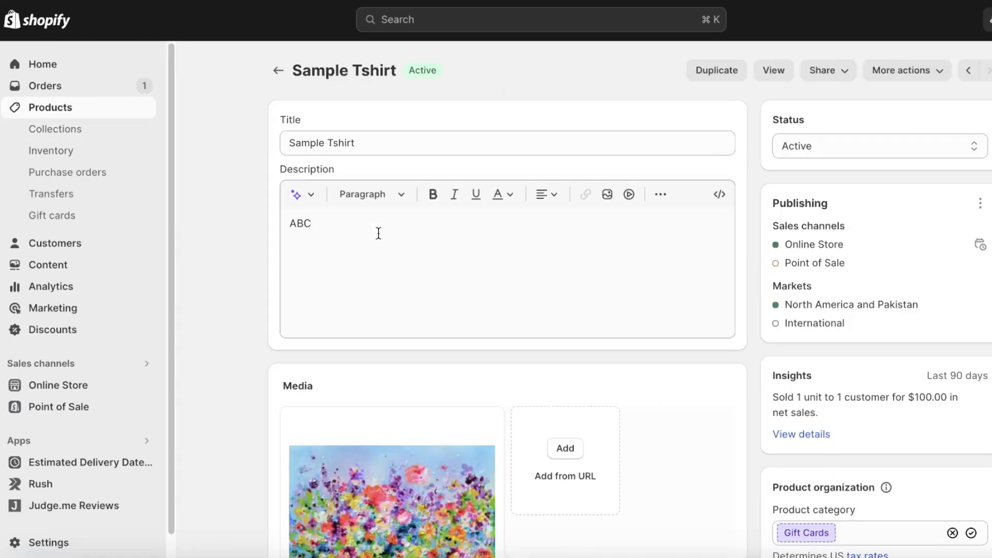
{"action": "scroll", "coordinate": [460, 192], "scroll_direction": "down", "scroll_amount": 10}
{"action": "scroll", "coordinate": [455, 155], "scroll_direction": "up", "scroll_amount": 1}
{"action": "left_click", "coordinate": [440, 115]}
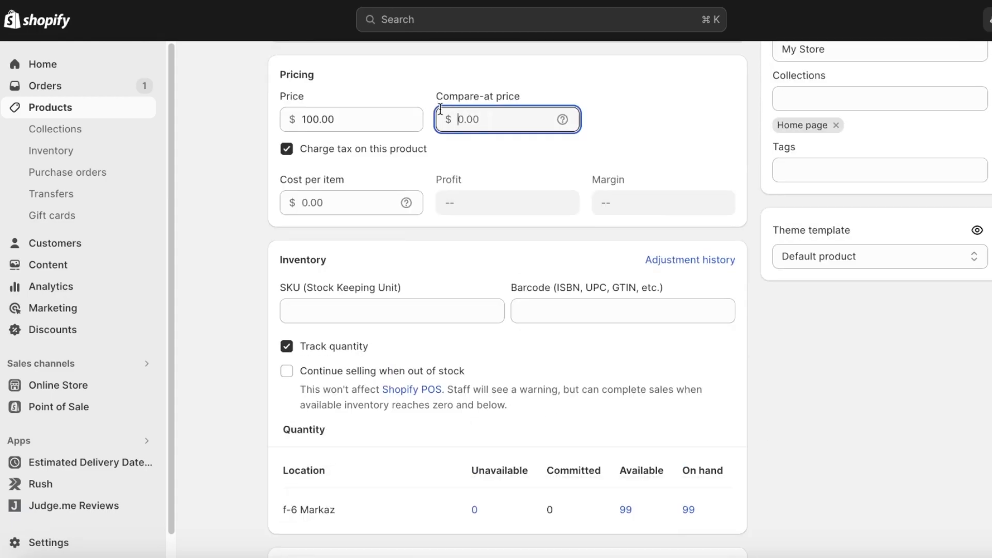
{"action": "type", "text": "130"}
{"action": "left_click", "coordinate": [566, 89]}
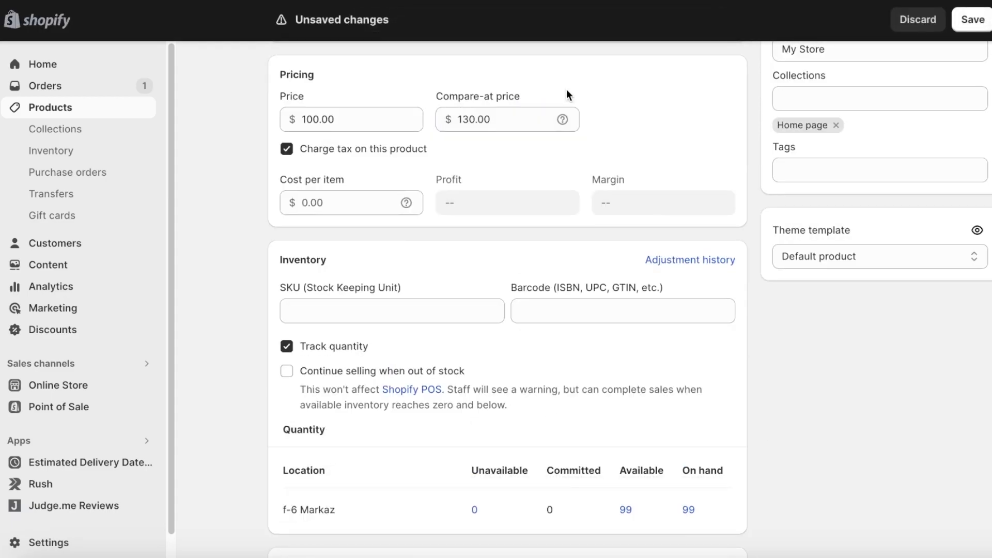
{"action": "left_click", "coordinate": [987, 23]}
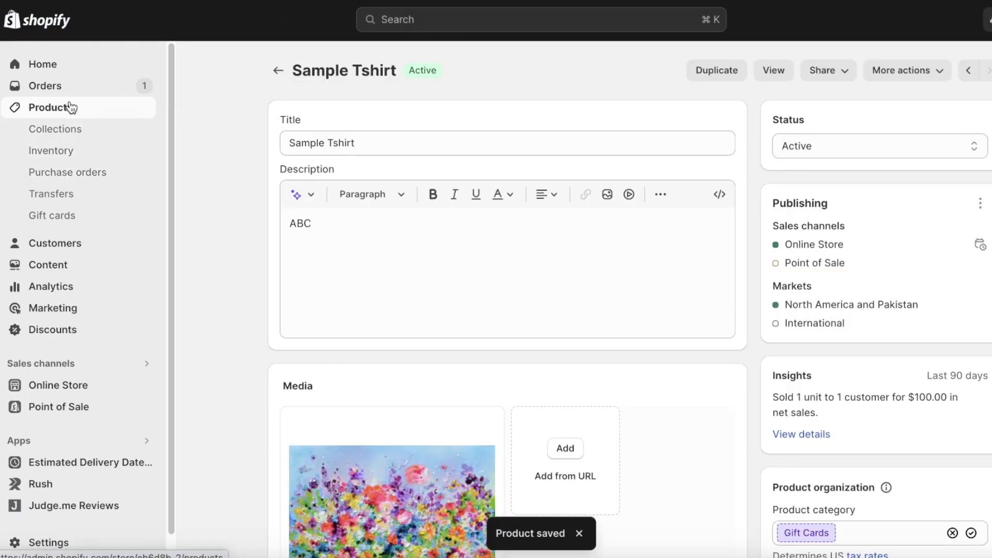
- View the Sample Tshirt on the online store and check its struck-through and sale prices
{"action": "left_click", "coordinate": [72, 107]}
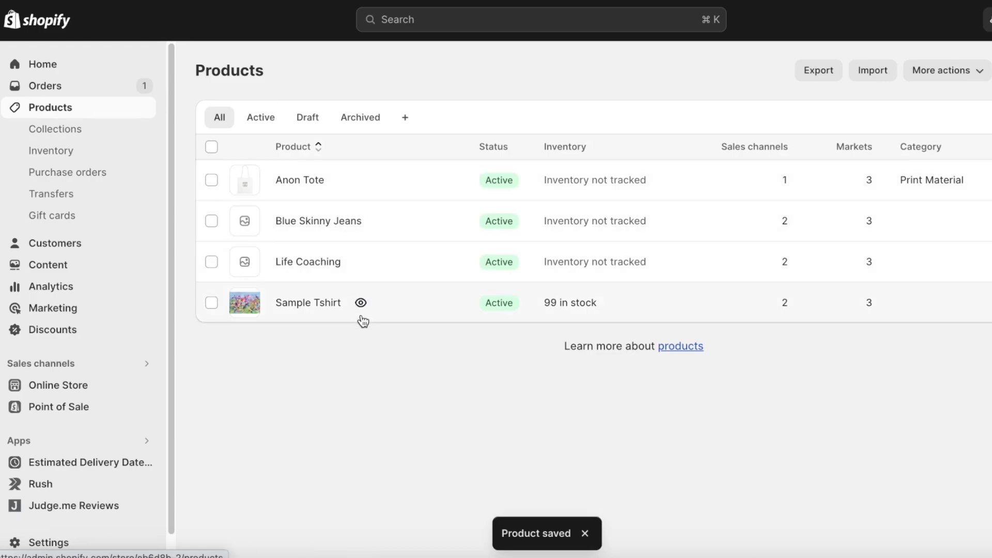
{"action": "left_click", "coordinate": [362, 310]}
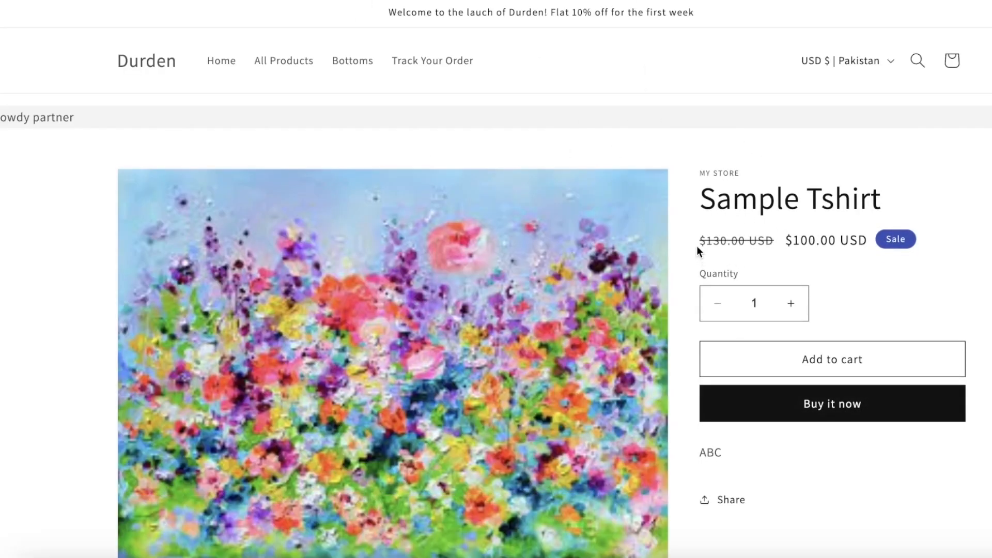
{"action": "left_click_drag", "start_coordinate": [699, 242], "coordinate": [776, 242]}
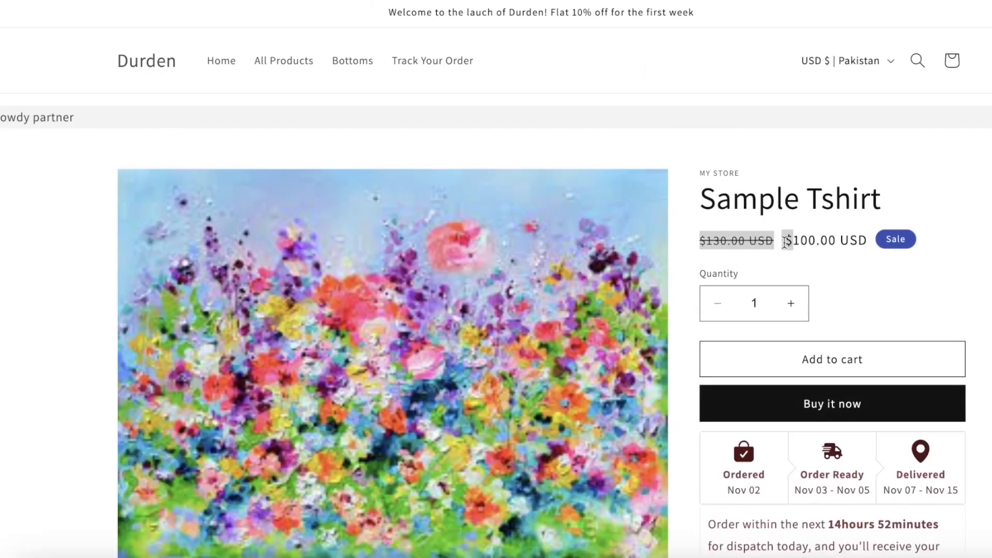
{"action": "left_click", "coordinate": [792, 243]}
{"action": "left_click_drag", "start_coordinate": [785, 240], "coordinate": [899, 239]}
{"action": "left_click", "coordinate": [892, 237]}
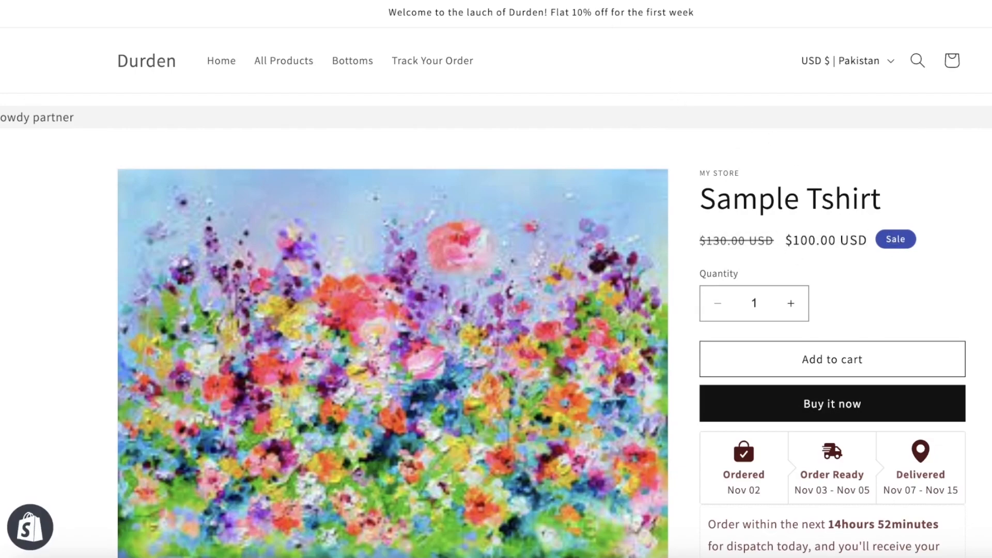
{"action": "left_click", "coordinate": [331, 1]}
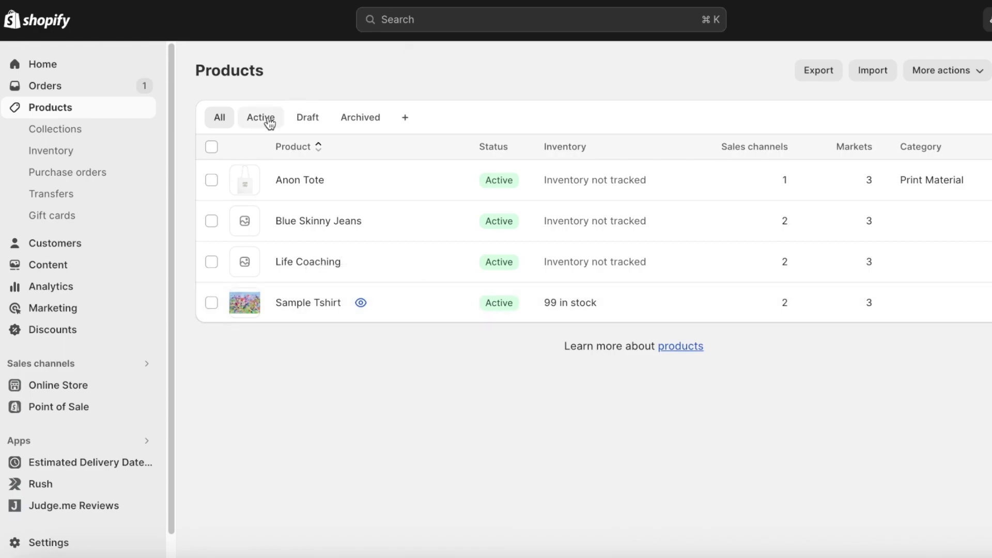
{"action": "left_click", "coordinate": [635, 1]}
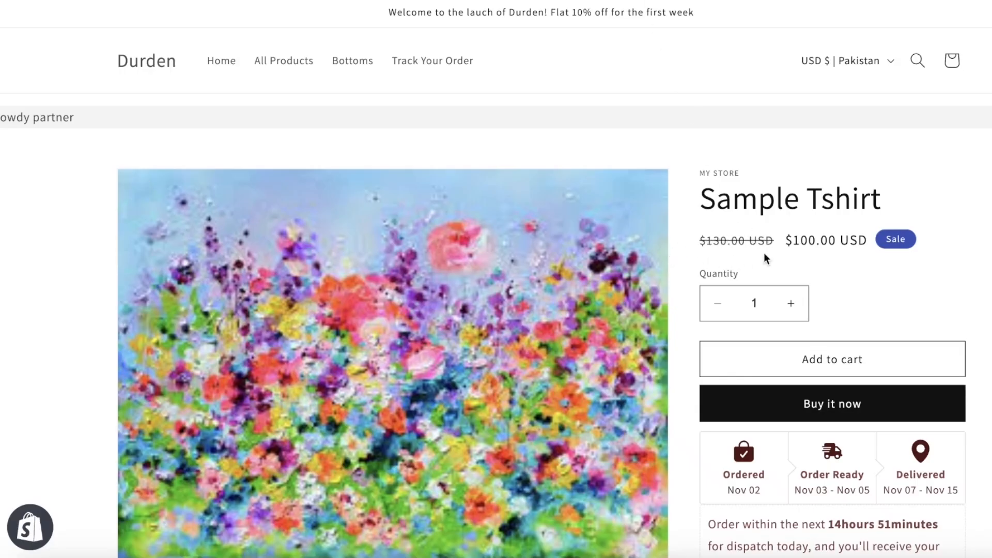
{"action": "left_click", "coordinate": [439, 1]}
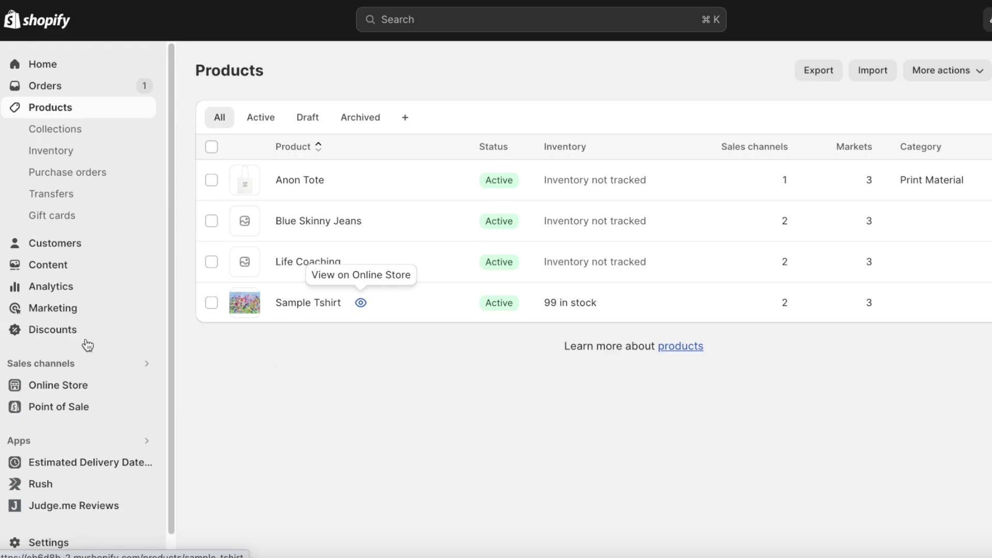
- Start a new discount of the Free shipping type
{"action": "left_click", "coordinate": [54, 330]}
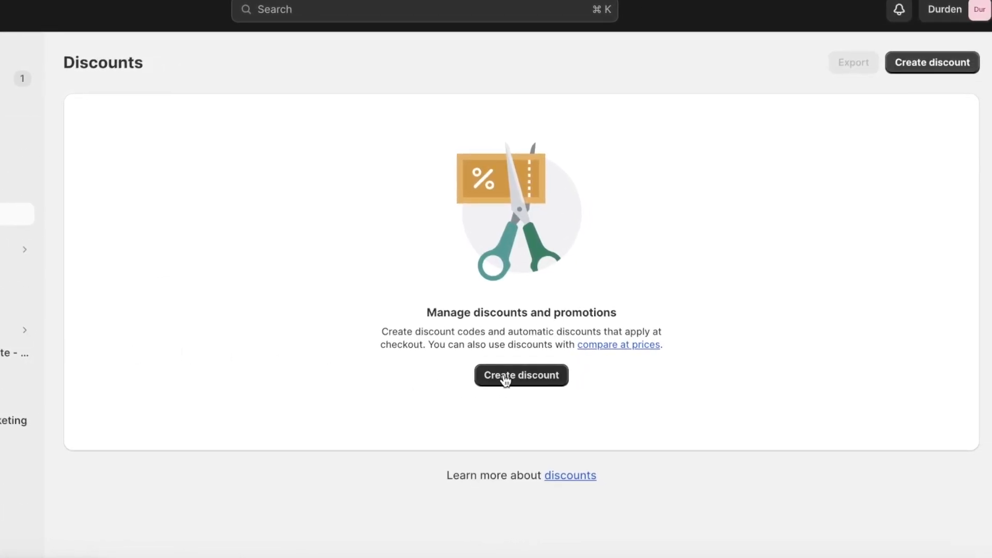
{"action": "left_click", "coordinate": [506, 381]}
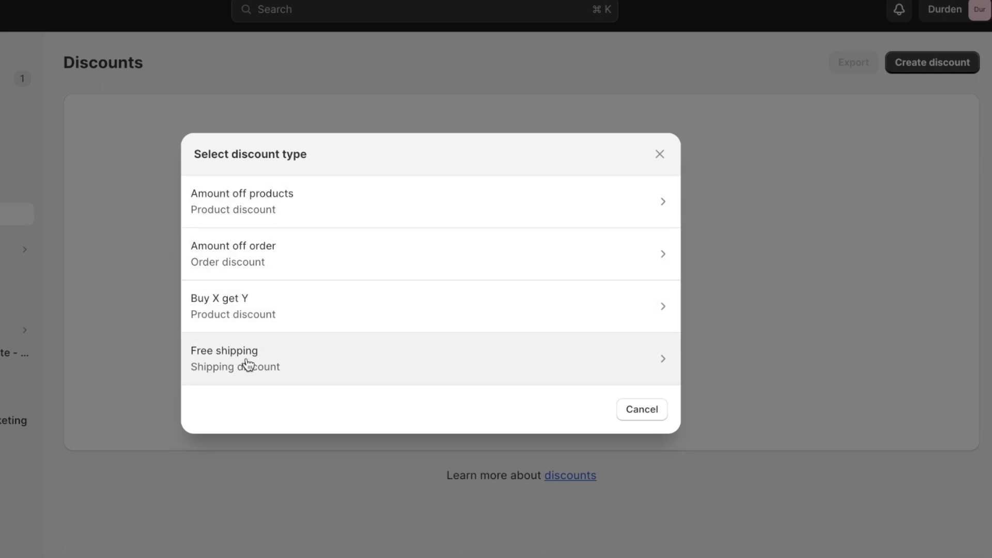
{"action": "left_click", "coordinate": [234, 365]}
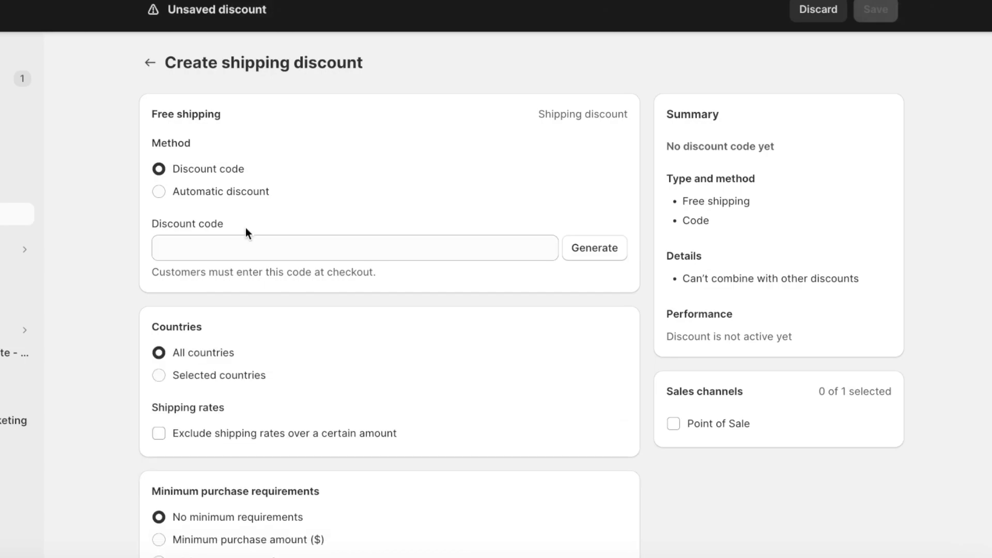
- Try the automatic discount method with the title "FREE SHIPPING TILL NOV 12th"
{"action": "left_click", "coordinate": [160, 191]}
{"action": "left_click", "coordinate": [164, 172]}
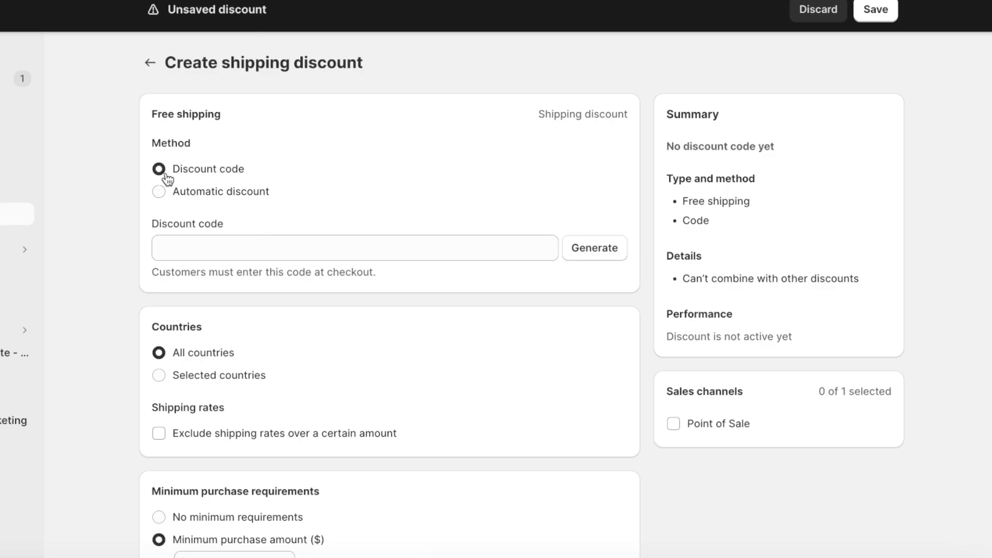
{"action": "left_click", "coordinate": [160, 193]}
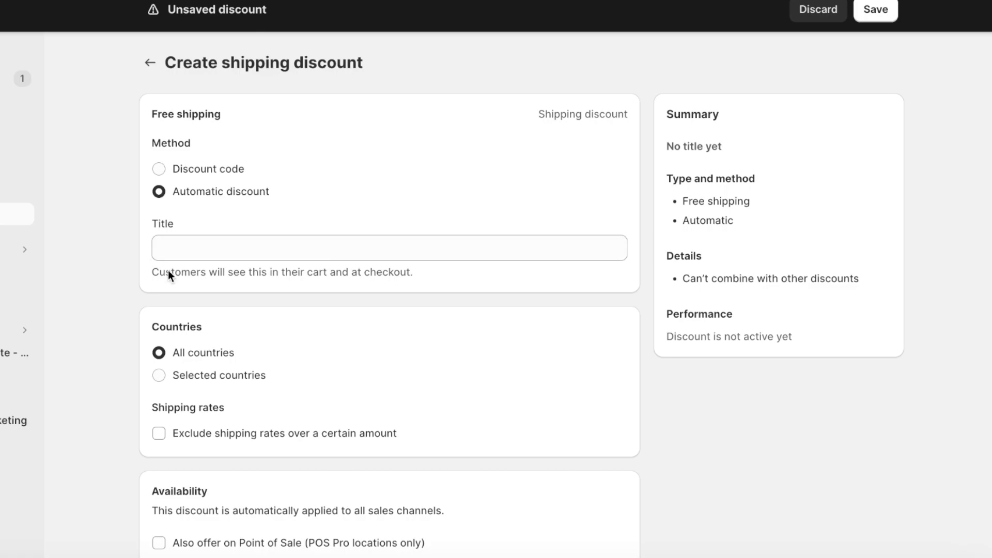
{"action": "left_click", "coordinate": [184, 247]}
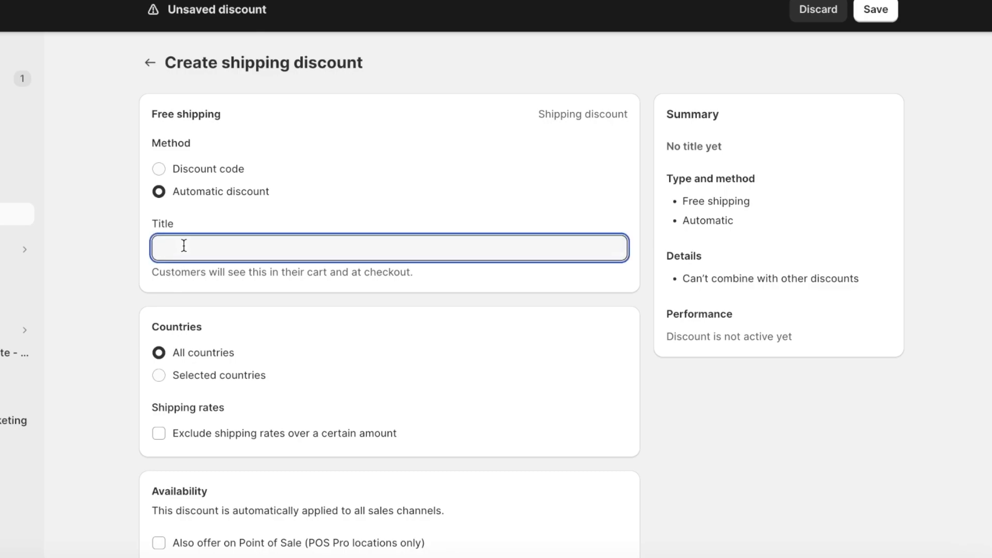
{"action": "type", "text": "FREE SHIPPING TILL NOV 12th"}
{"action": "left_click", "coordinate": [403, 126]}
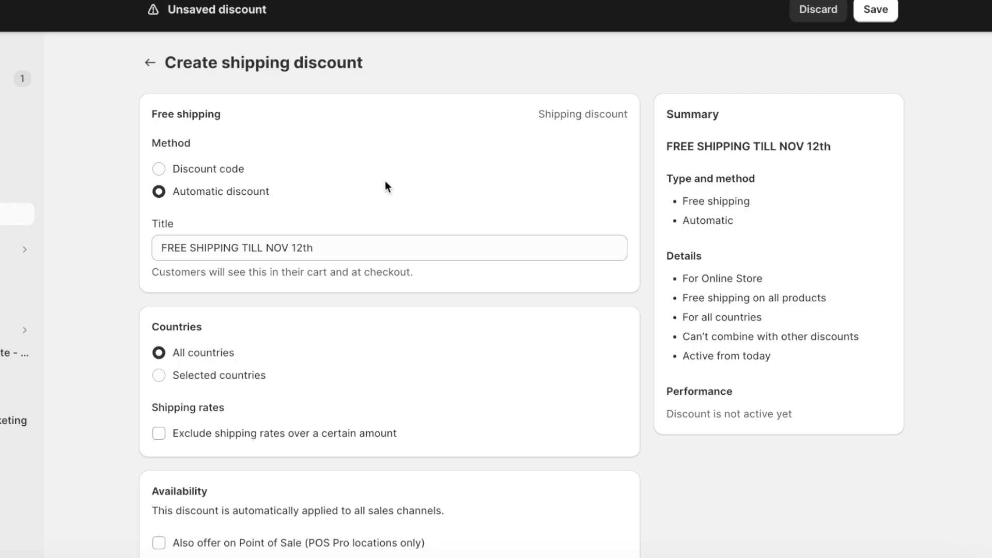
- Set the free shipping method to Discount code and generate a random code for it
{"action": "left_click", "coordinate": [212, 167]}
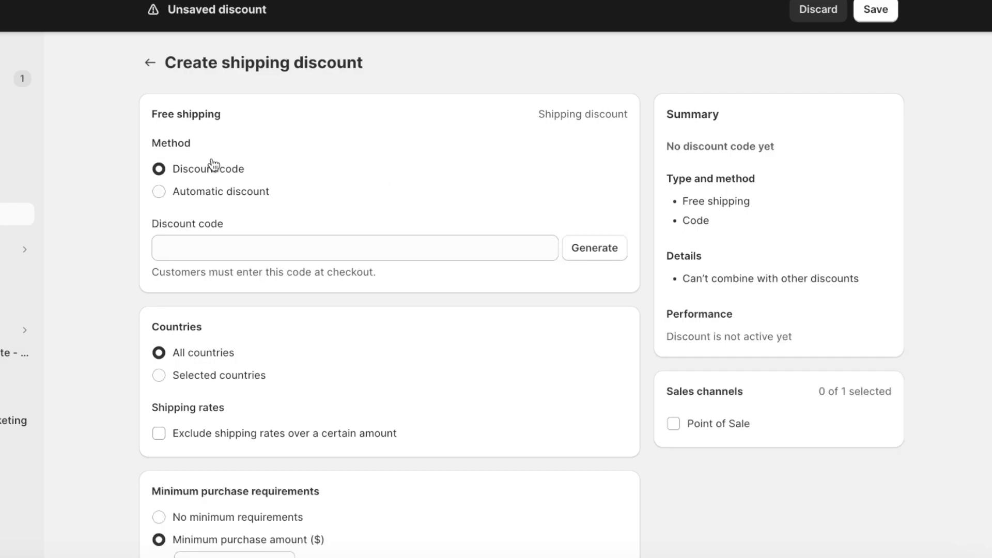
{"action": "left_click", "coordinate": [586, 252]}
{"action": "double_click", "coordinate": [404, 246]}
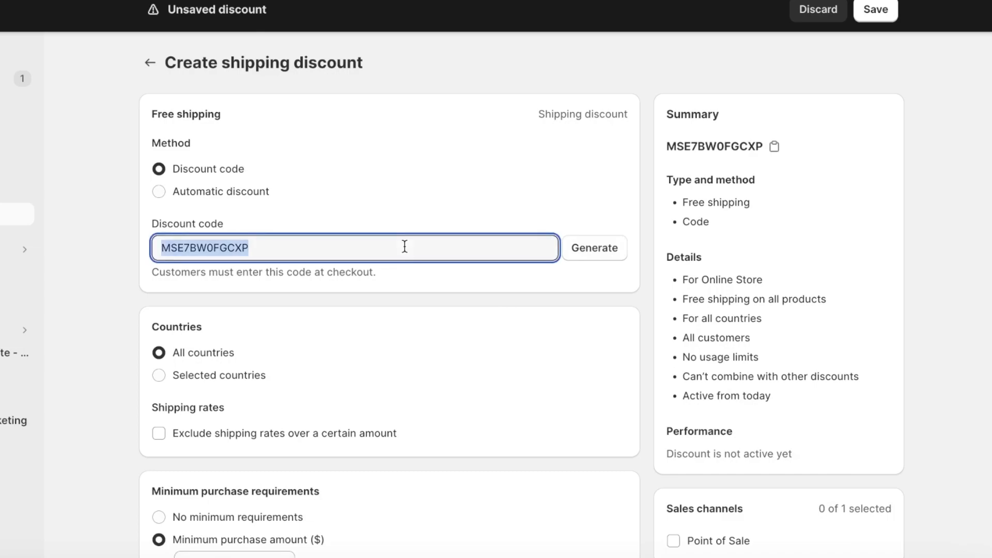
{"action": "left_click", "coordinate": [312, 351]}
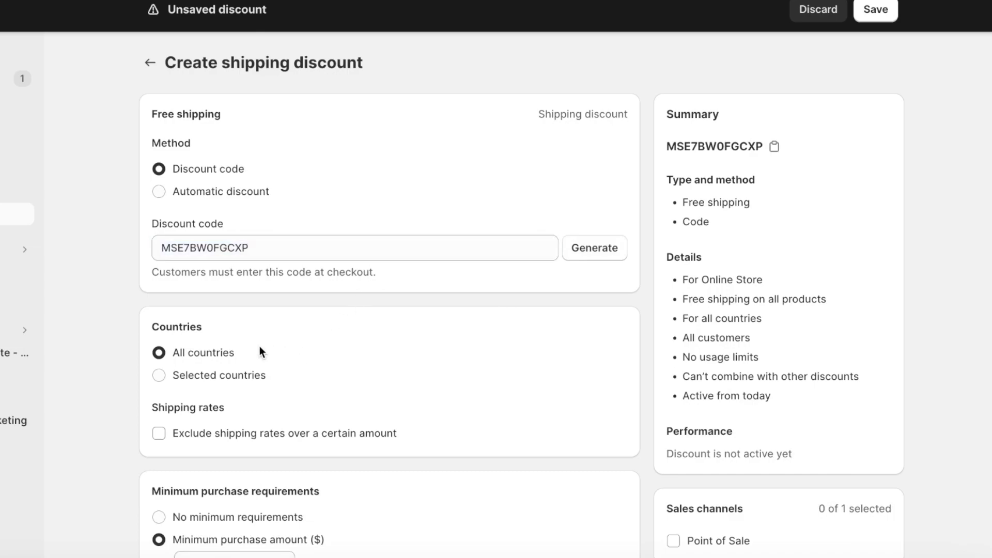
{"action": "scroll", "coordinate": [185, 384], "scroll_direction": "down", "scroll_amount": 2}
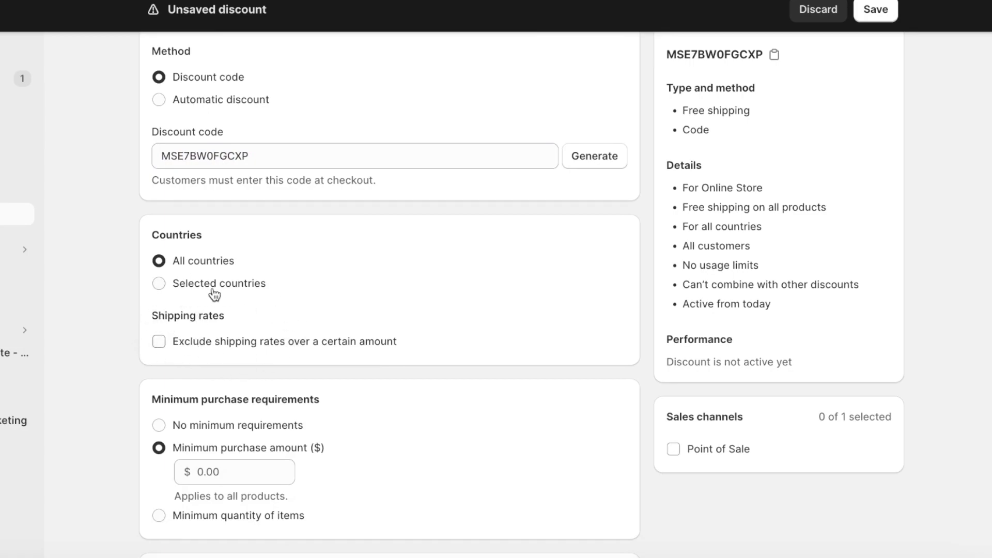
{"action": "left_click", "coordinate": [221, 342]}
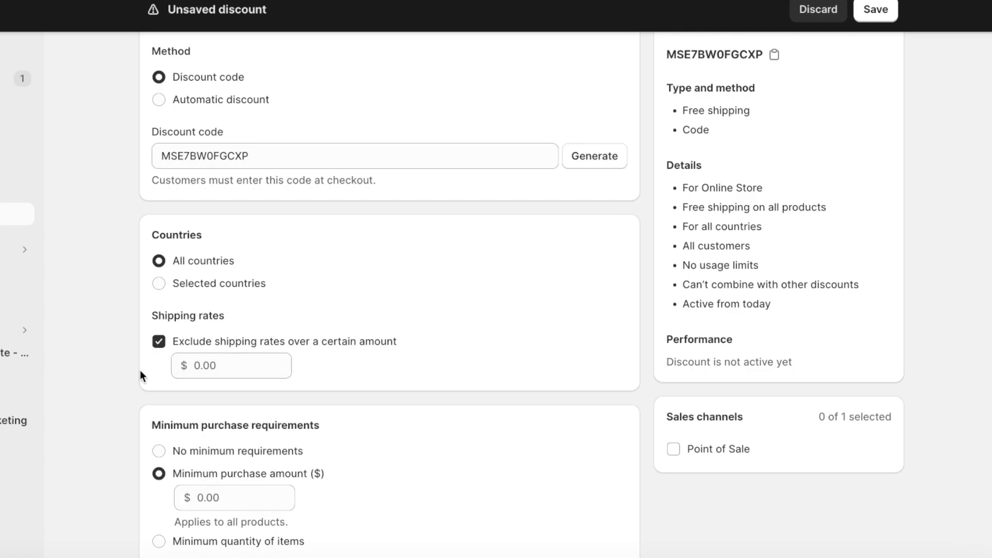
{"action": "left_click", "coordinate": [163, 346]}
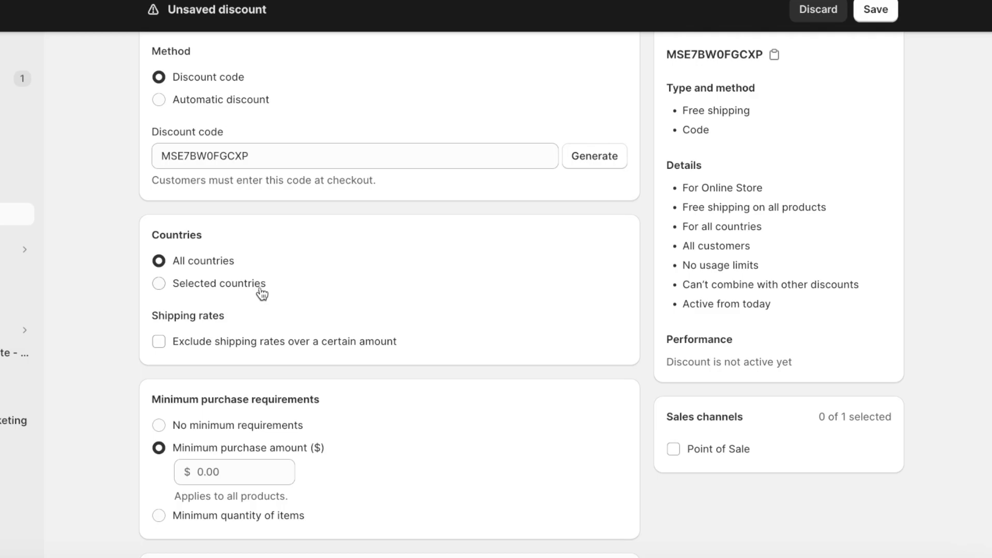
{"action": "scroll", "coordinate": [248, 310], "scroll_direction": "down", "scroll_amount": 3}
{"action": "scroll", "coordinate": [181, 249], "scroll_direction": "up", "scroll_amount": 4}
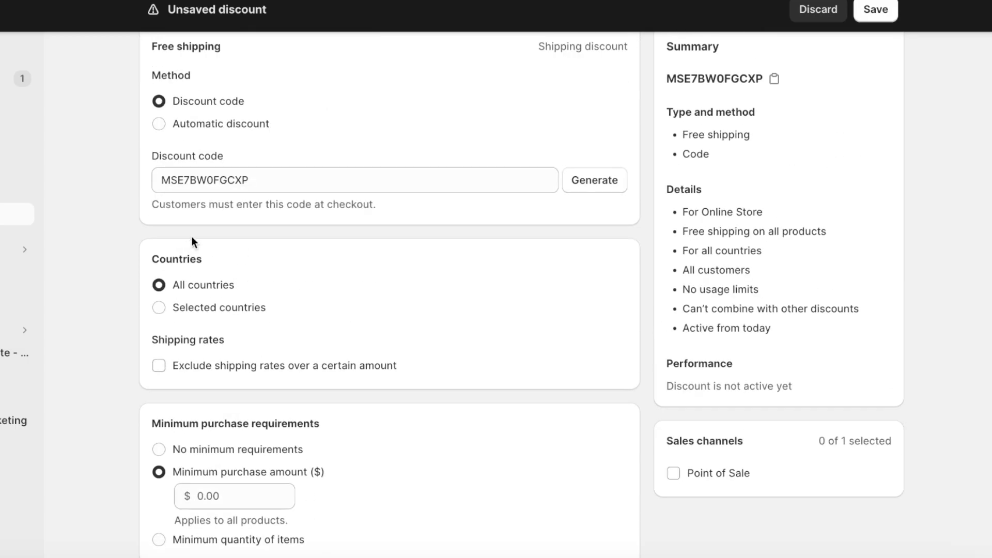
- Require a minimum purchase amount of $50 for the free shipping discount
{"action": "scroll", "coordinate": [221, 228], "scroll_direction": "down", "scroll_amount": 4}
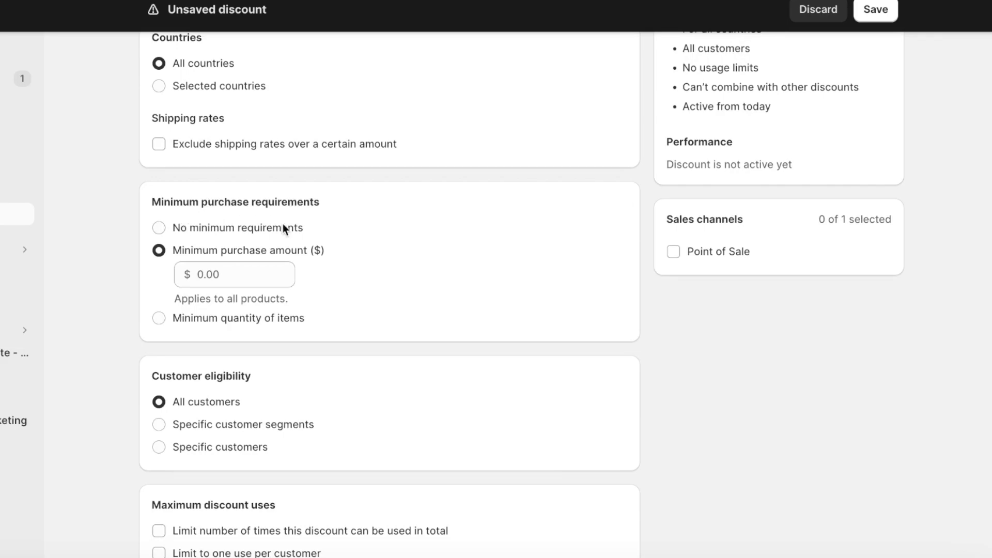
{"action": "left_click", "coordinate": [247, 276]}
{"action": "type", "text": "50"}
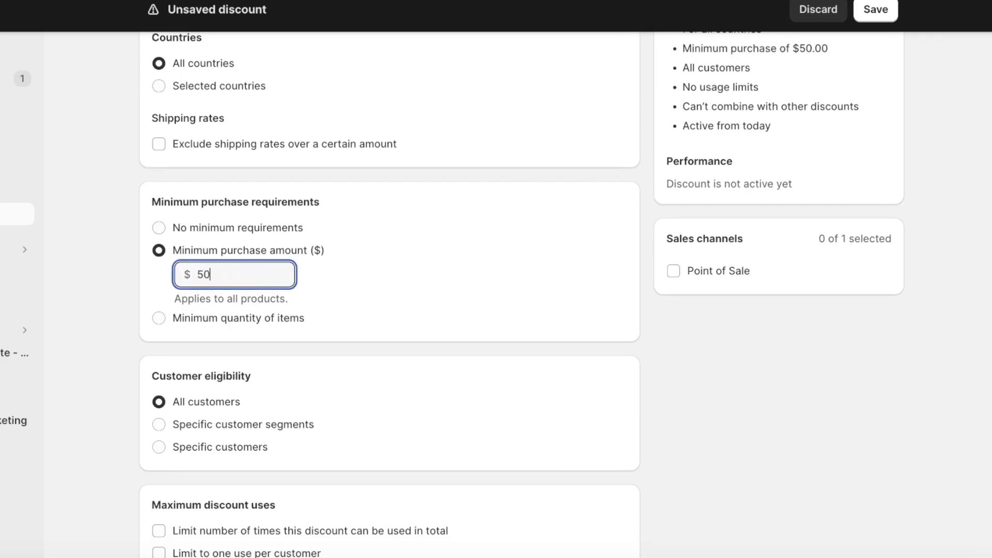
{"action": "left_click", "coordinate": [437, 303]}
{"action": "scroll", "coordinate": [247, 241], "scroll_direction": "up", "scroll_amount": 5}
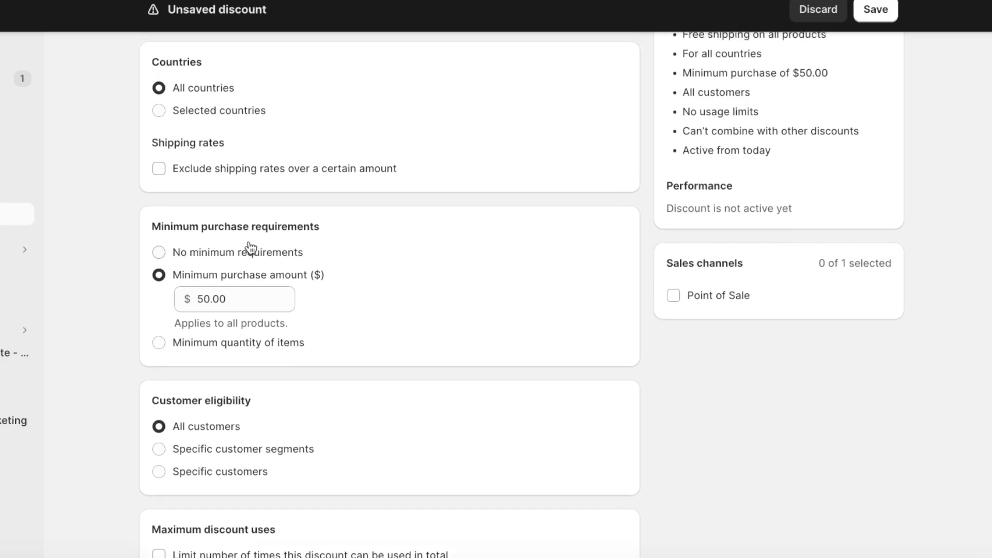
- Limit the discount to one use per customer, allowing no combination with product or order discounts
{"action": "scroll", "coordinate": [247, 239], "scroll_direction": "down", "scroll_amount": 2}
{"action": "scroll", "coordinate": [247, 239], "scroll_direction": "down", "scroll_amount": 4}
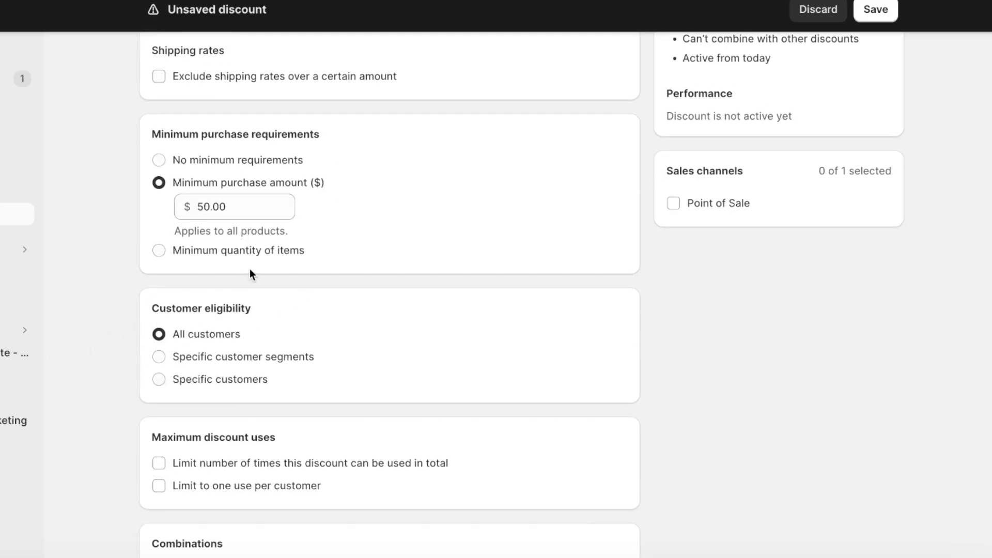
{"action": "scroll", "coordinate": [155, 337], "scroll_direction": "down", "scroll_amount": 3}
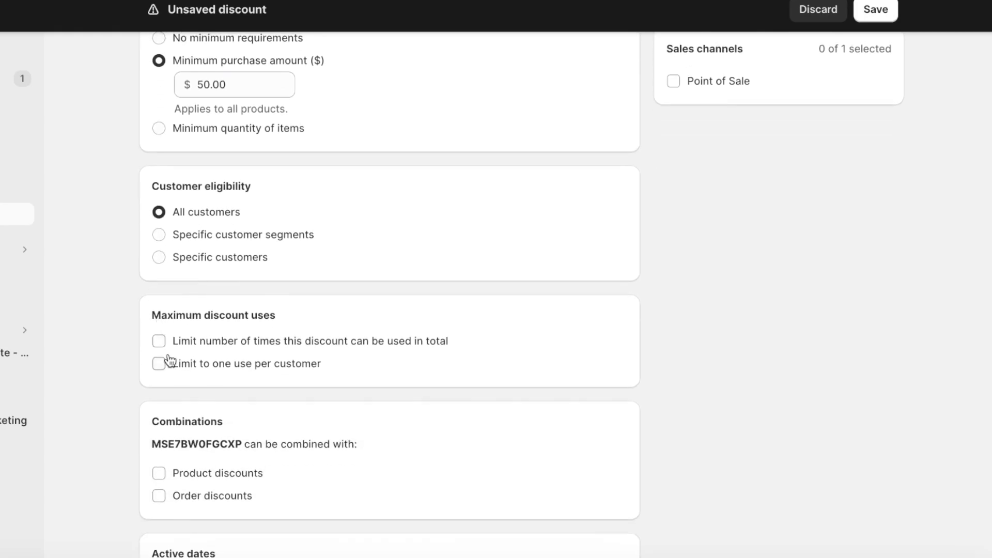
{"action": "left_click", "coordinate": [156, 368]}
{"action": "scroll", "coordinate": [379, 383], "scroll_direction": "down", "scroll_amount": 3}
{"action": "left_click", "coordinate": [195, 345]}
{"action": "left_click", "coordinate": [195, 345]}
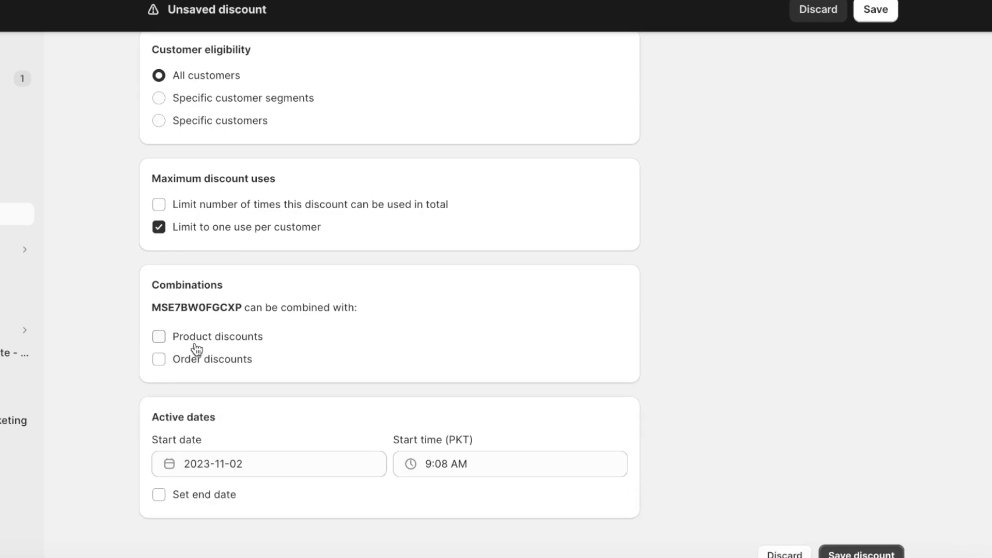
- Allow the free shipping discount to combine with both order discounts and product discounts
{"action": "left_click", "coordinate": [191, 370]}
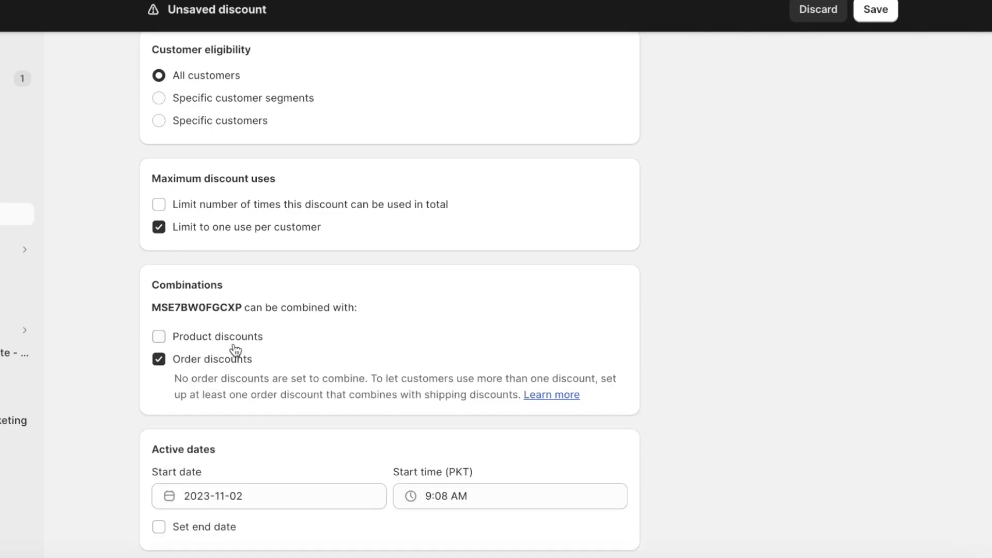
{"action": "left_click", "coordinate": [233, 347]}
{"action": "scroll", "coordinate": [235, 349], "scroll_direction": "down", "scroll_amount": 1}
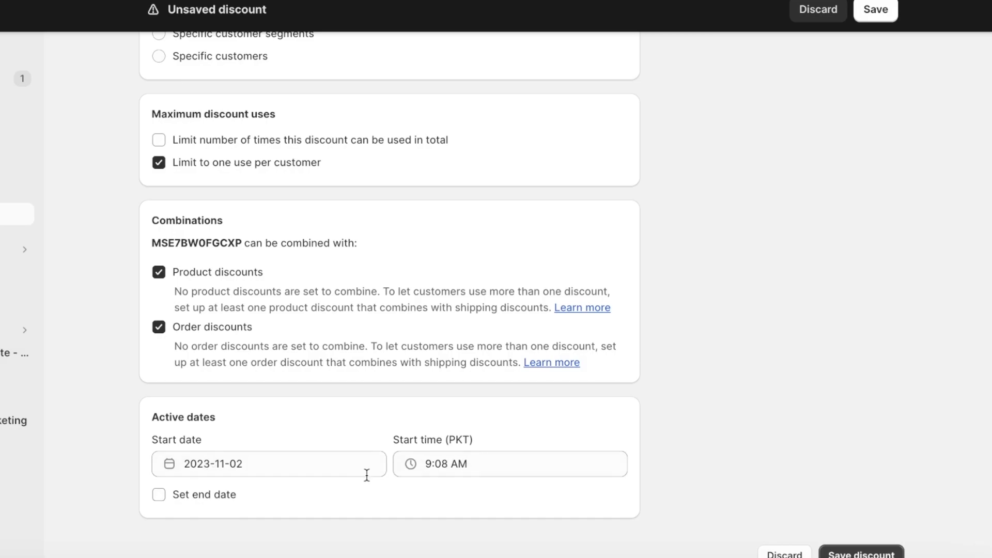
- Give the free shipping discount an end date of November 16, 2023
{"action": "left_click", "coordinate": [204, 494]}
{"action": "scroll", "coordinate": [275, 397], "scroll_direction": "down", "scroll_amount": 1}
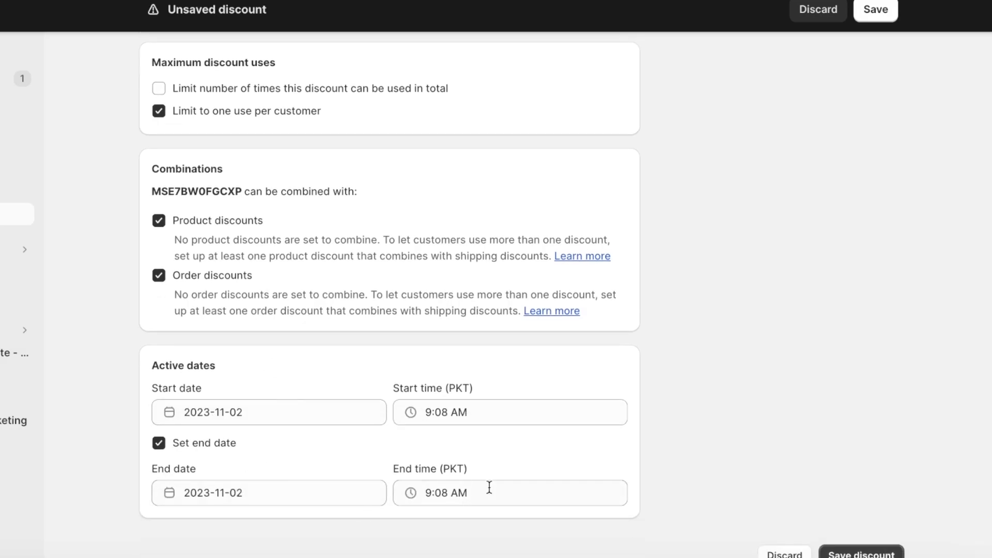
{"action": "left_click", "coordinate": [255, 493]}
{"action": "left_click", "coordinate": [233, 486]}
{"action": "left_click", "coordinate": [284, 410]}
- Review the free shipping discount's settings from start to end and save the discount
{"action": "scroll", "coordinate": [200, 253], "scroll_direction": "up", "scroll_amount": 9}
{"action": "scroll", "coordinate": [206, 241], "scroll_direction": "up", "scroll_amount": 5}
{"action": "scroll", "coordinate": [232, 248], "scroll_direction": "down", "scroll_amount": 14}
{"action": "left_click", "coordinate": [862, 554]}
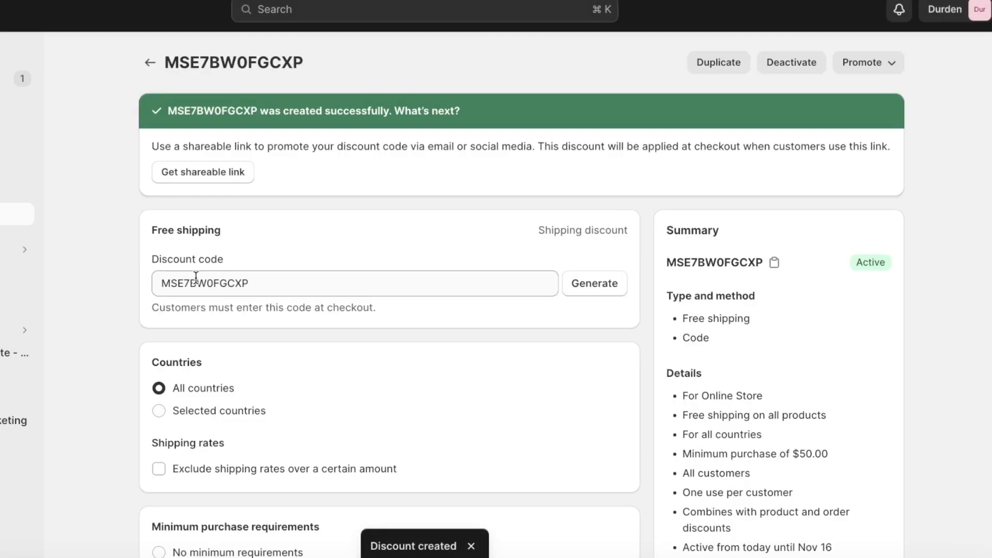
- Copy the shareable link of the newly created free shipping discount
{"action": "double_click", "coordinate": [196, 279]}
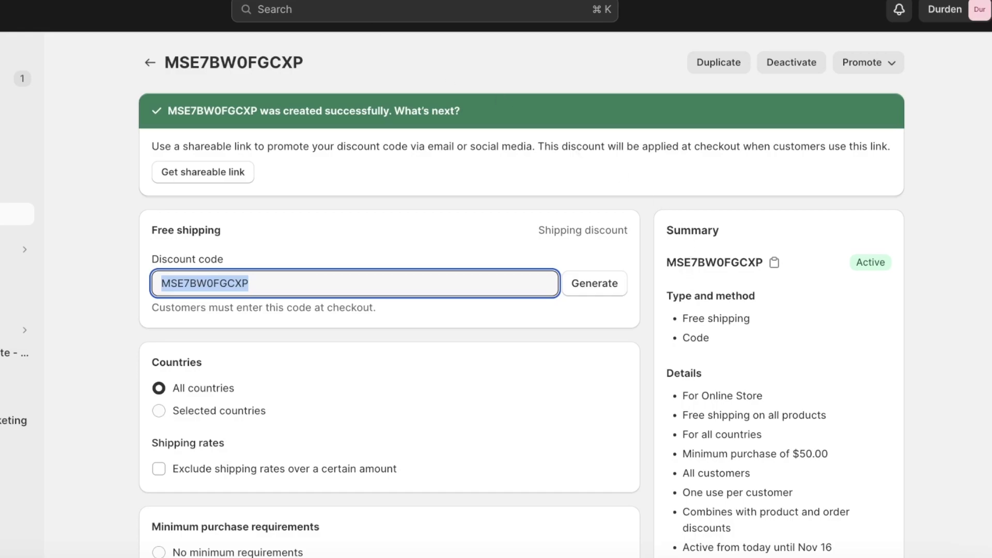
{"action": "left_click", "coordinate": [226, 170]}
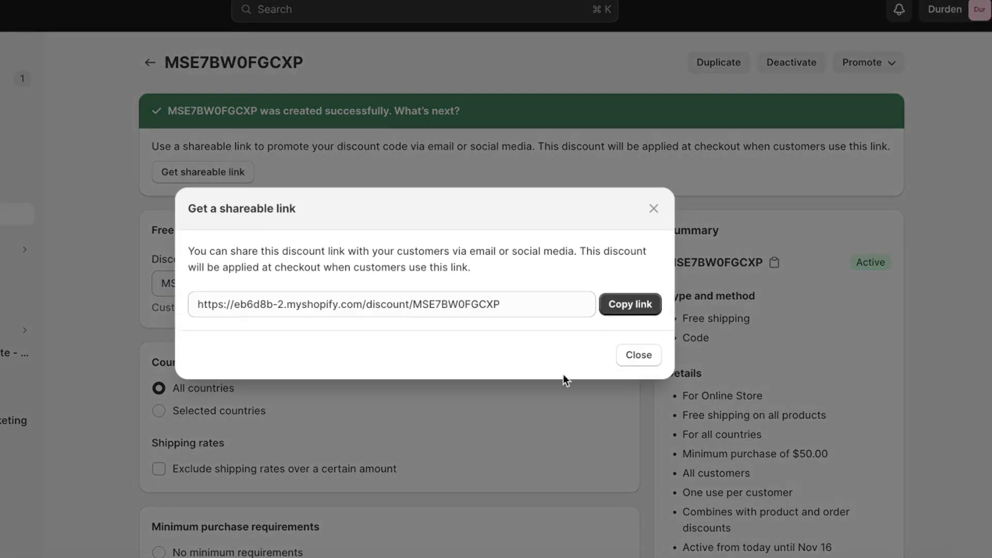
{"action": "left_click", "coordinate": [629, 305]}
{"action": "left_click", "coordinate": [652, 209]}
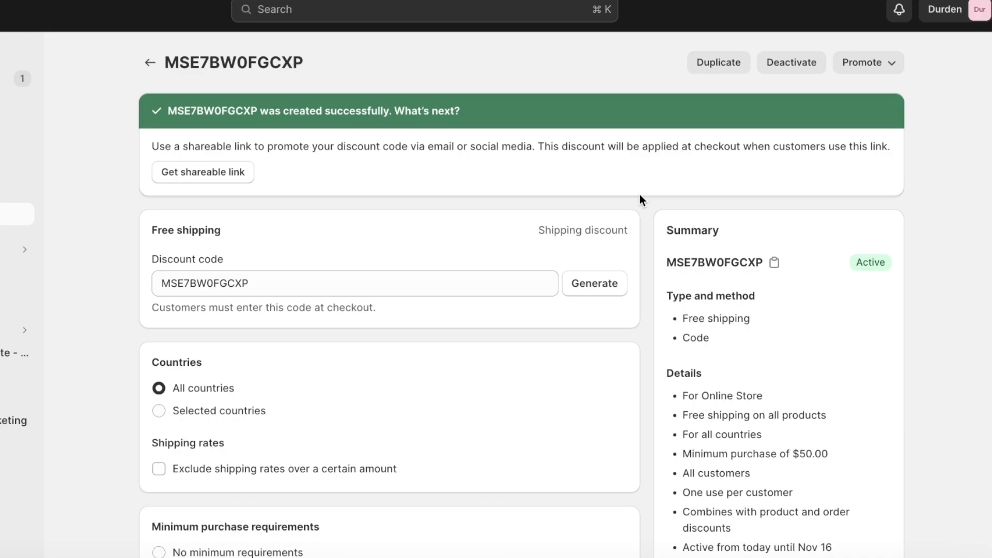
- Return to the discounts list and start a new discount of the type Amount off order
{"action": "left_click", "coordinate": [150, 63]}
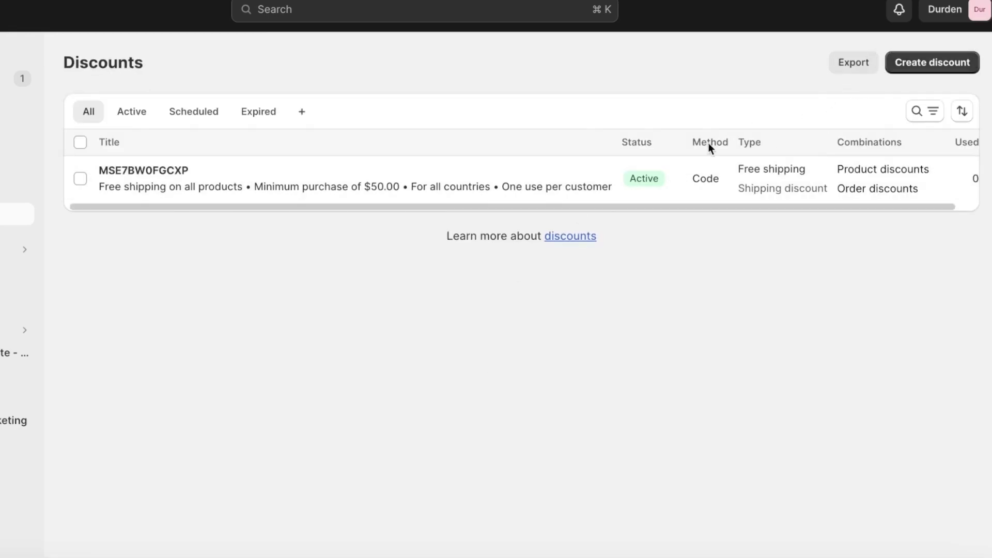
{"action": "left_click", "coordinate": [934, 61]}
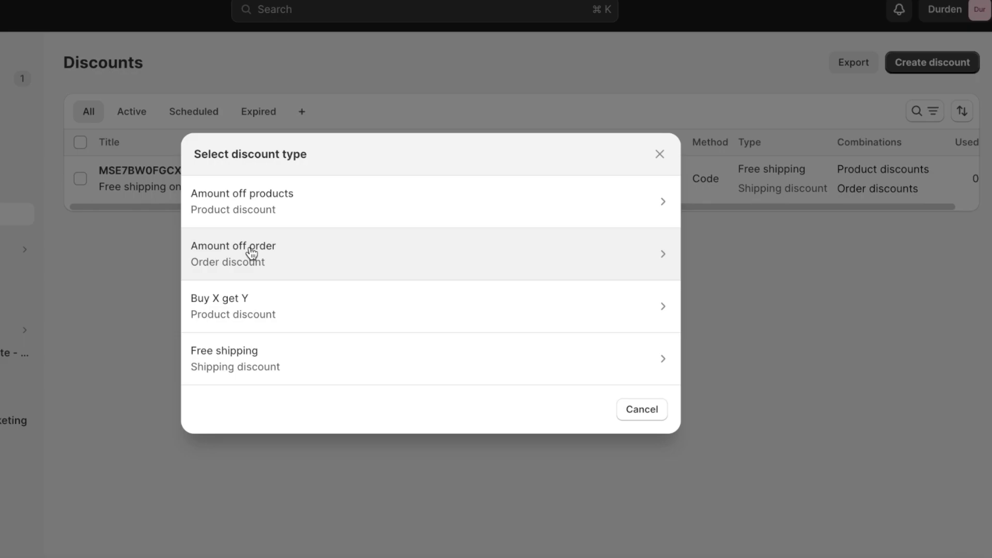
{"action": "left_click", "coordinate": [252, 253]}
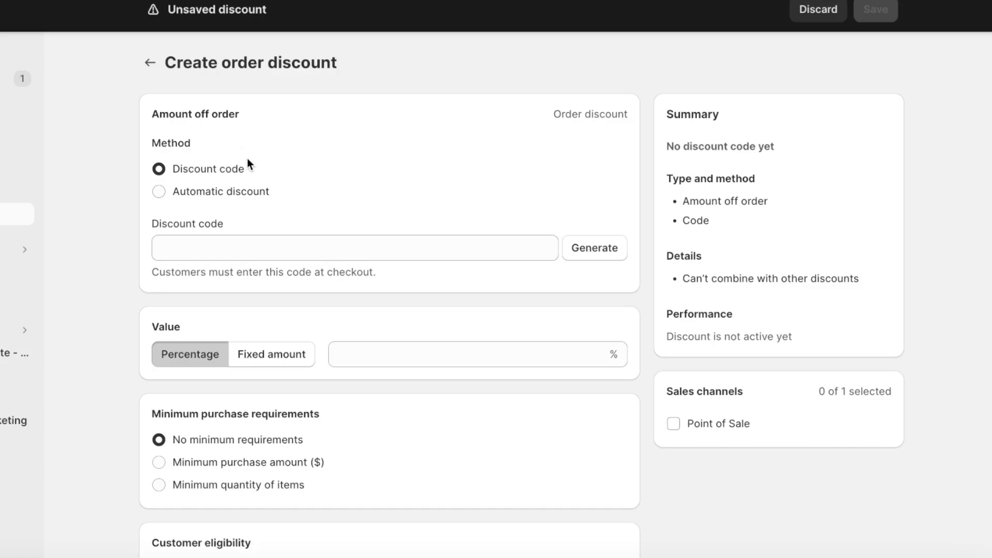
- Compare the automatic method, keep Discount code as the order discount's method, and generate a random code
{"action": "left_click", "coordinate": [220, 192]}
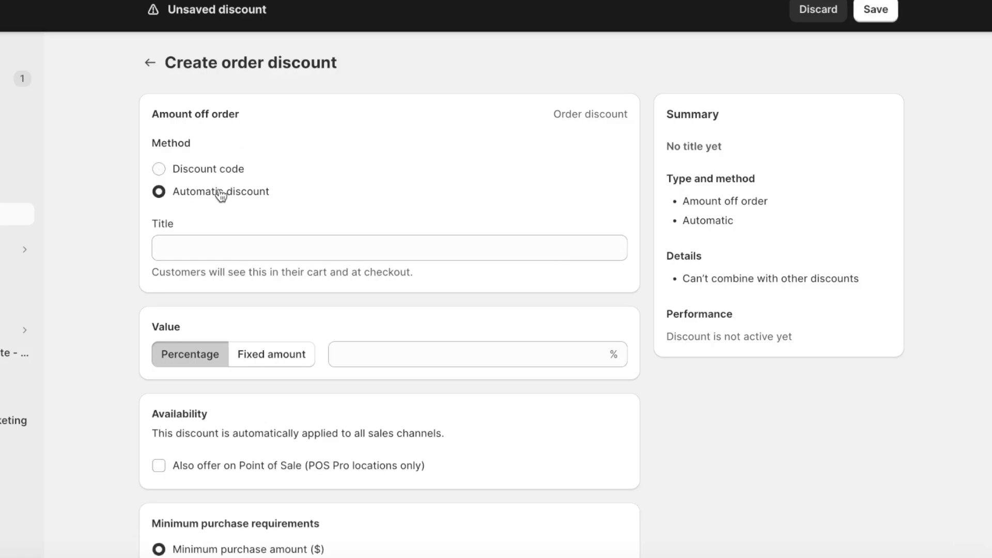
{"action": "left_click", "coordinate": [217, 170]}
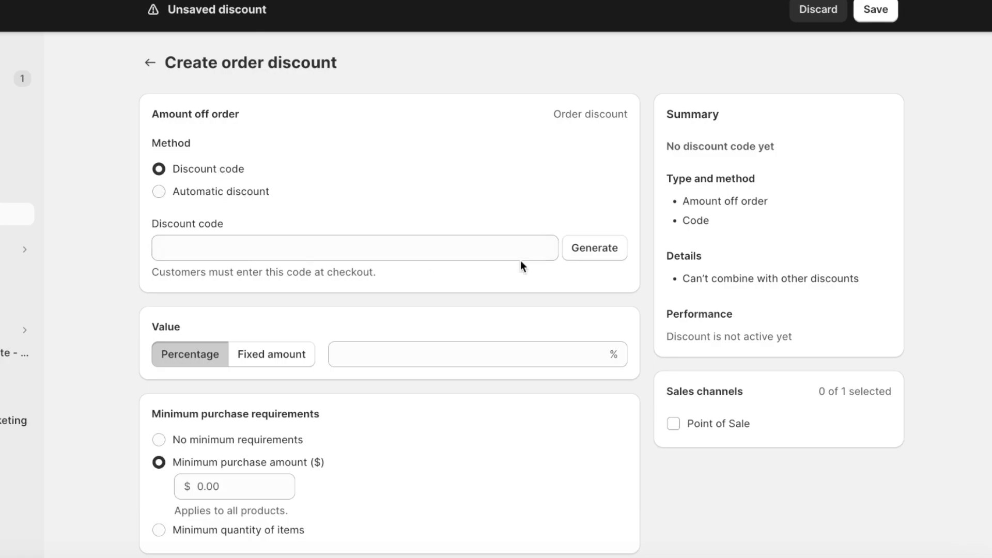
{"action": "left_click", "coordinate": [603, 251]}
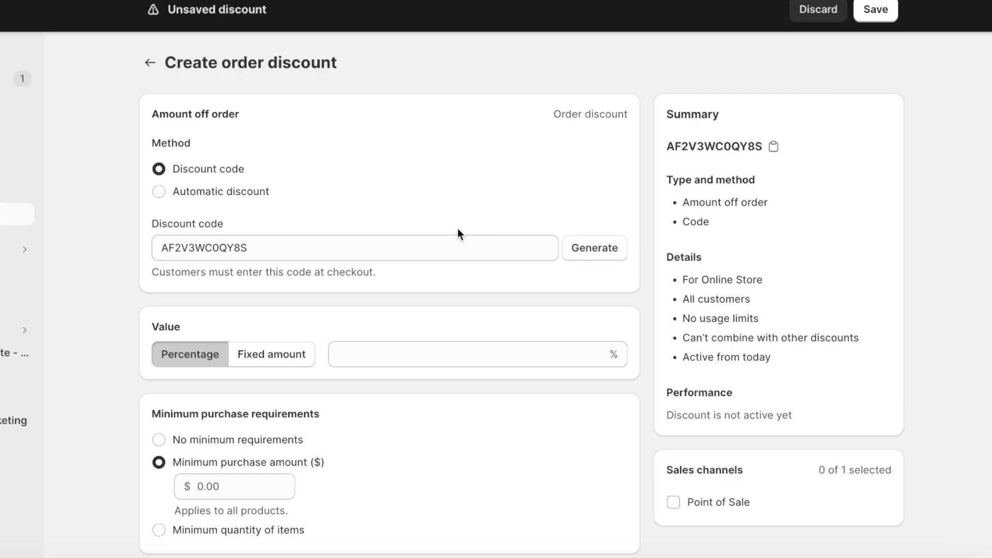
- Set the order discount's value to 10 percent
{"action": "scroll", "coordinate": [362, 268], "scroll_direction": "down", "scroll_amount": 2}
{"action": "left_click", "coordinate": [261, 279]}
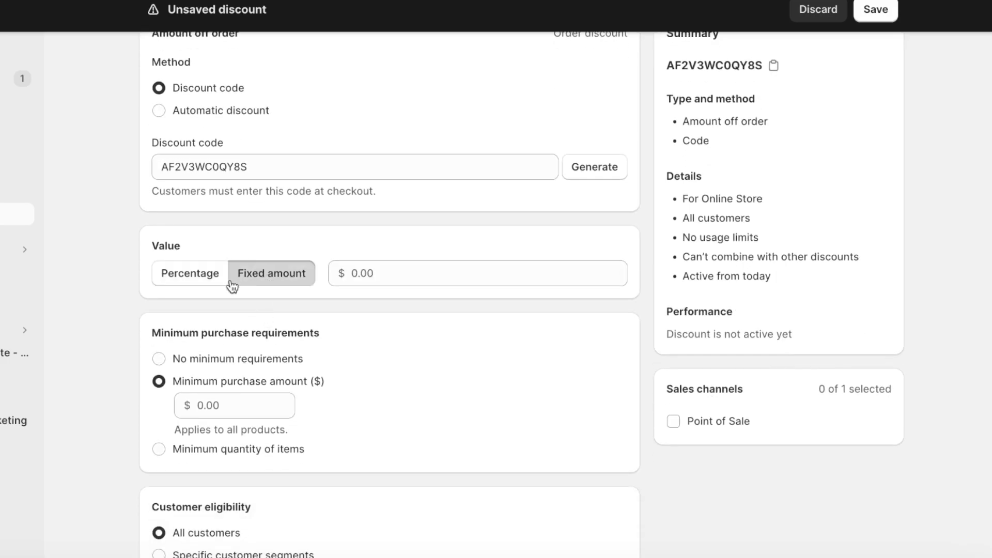
{"action": "left_click", "coordinate": [194, 284]}
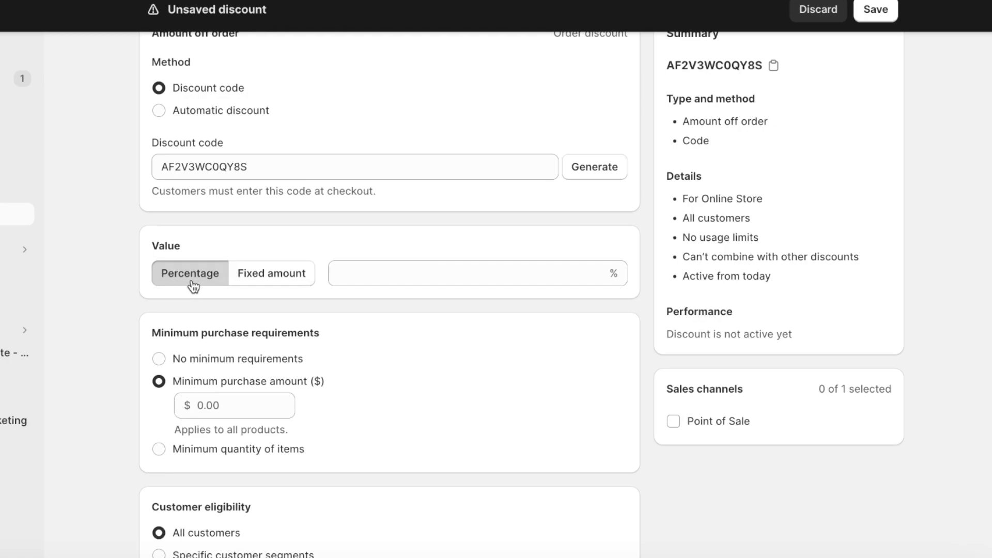
{"action": "left_click", "coordinate": [331, 274]}
{"action": "type", "text": "10"}
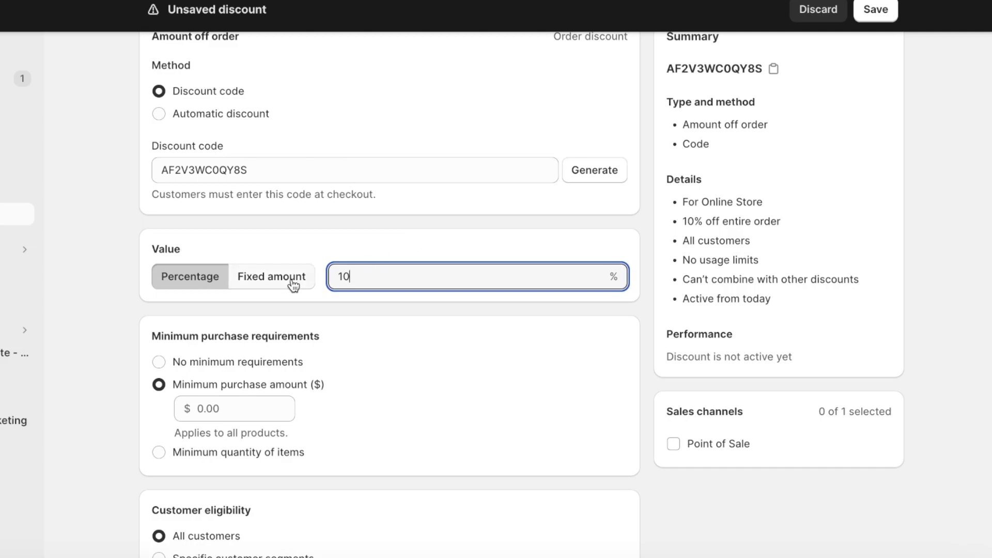
- Try a fixed amount of $10 for the order discount and restore the 10 percent value
{"action": "scroll", "coordinate": [290, 287], "scroll_direction": "up", "scroll_amount": 1}
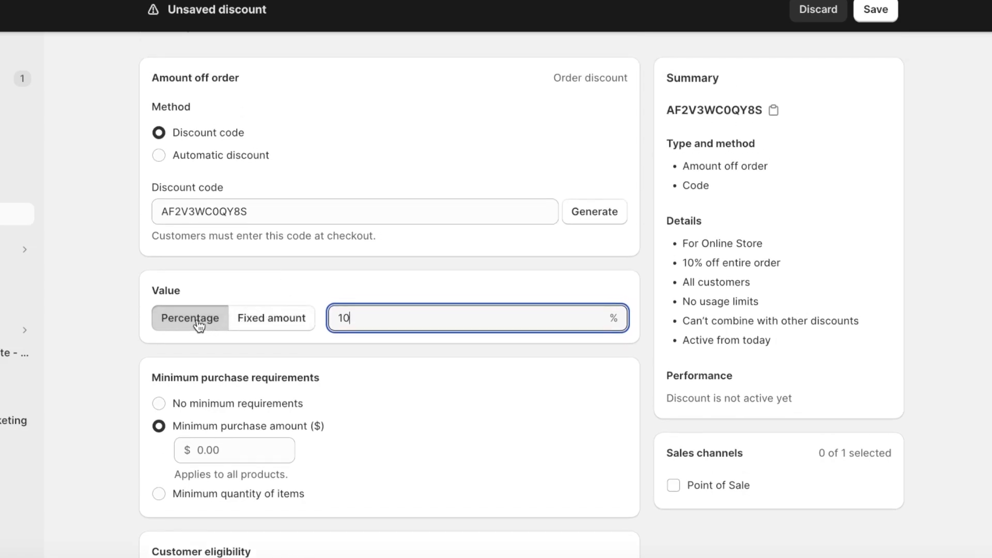
{"action": "left_click", "coordinate": [281, 317]}
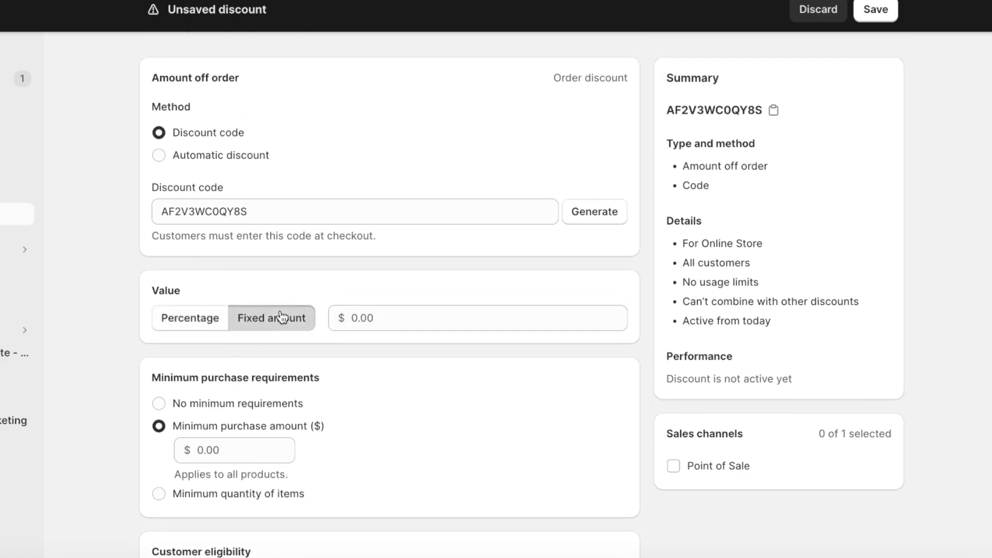
{"action": "left_click", "coordinate": [420, 310]}
{"action": "type", "text": "10"}
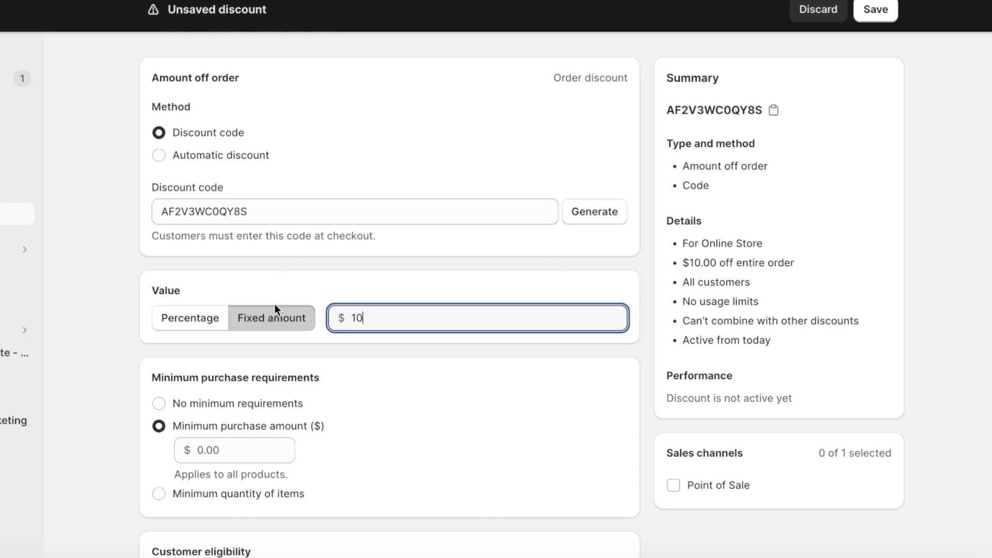
{"action": "left_click", "coordinate": [227, 325]}
{"action": "left_click", "coordinate": [406, 310]}
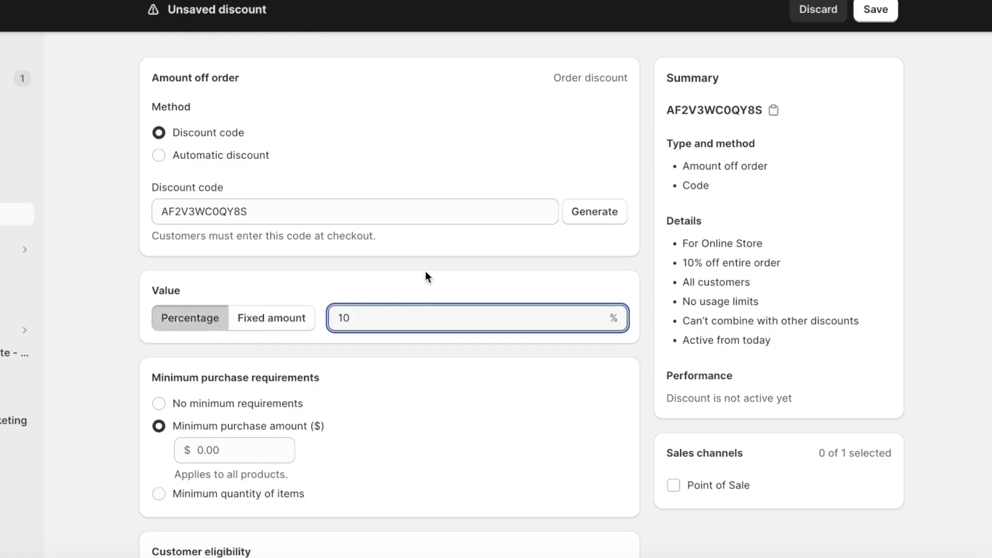
- Look through the minimum quantity and amount options and set the order discount to No minimum requirements
{"action": "scroll", "coordinate": [426, 277], "scroll_direction": "down", "scroll_amount": 1}
{"action": "scroll", "coordinate": [234, 391], "scroll_direction": "down", "scroll_amount": 2}
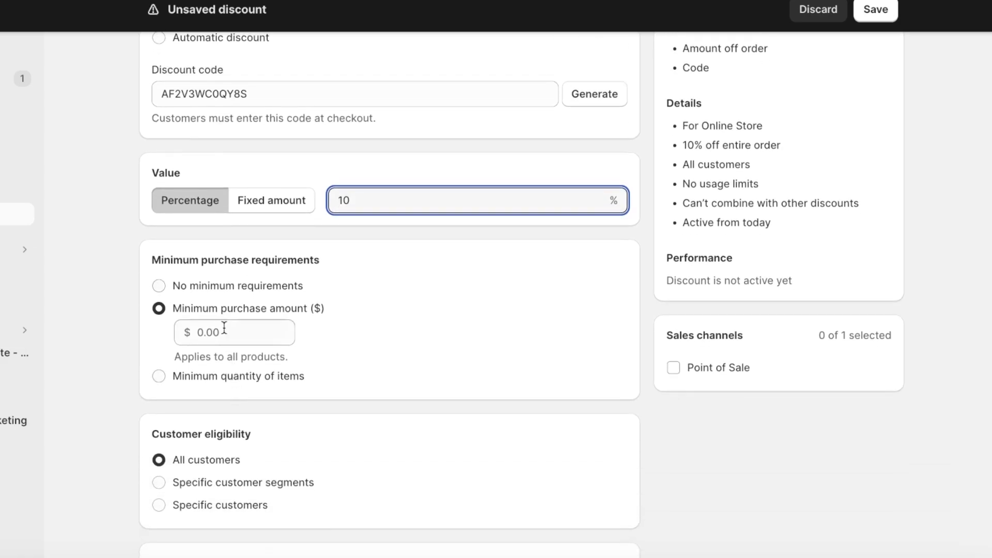
{"action": "left_click", "coordinate": [165, 371]}
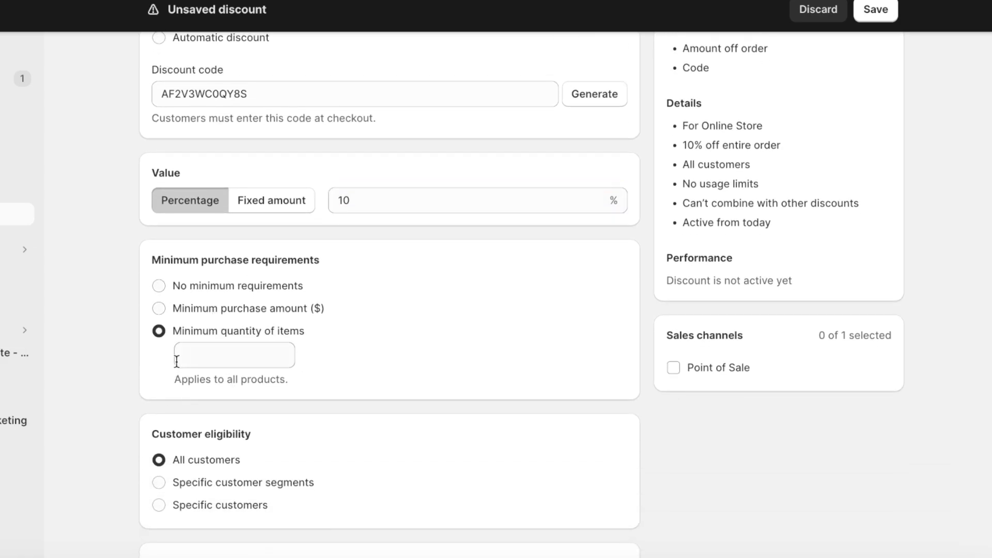
{"action": "left_click", "coordinate": [200, 310]}
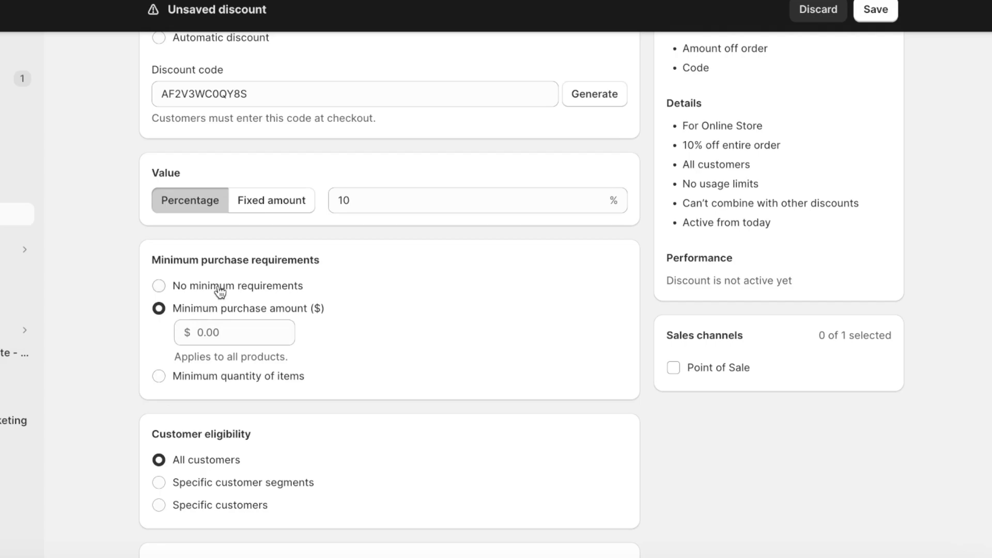
{"action": "left_click", "coordinate": [221, 291]}
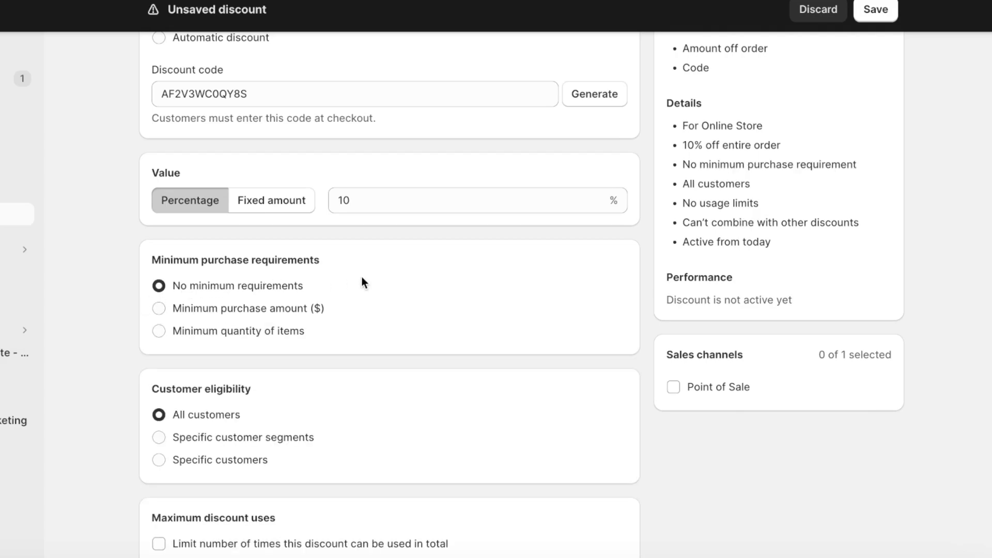
- Limit the order discount to one use per customer, leaving the total number of uses unlimited
{"action": "scroll", "coordinate": [363, 281], "scroll_direction": "down", "scroll_amount": 5}
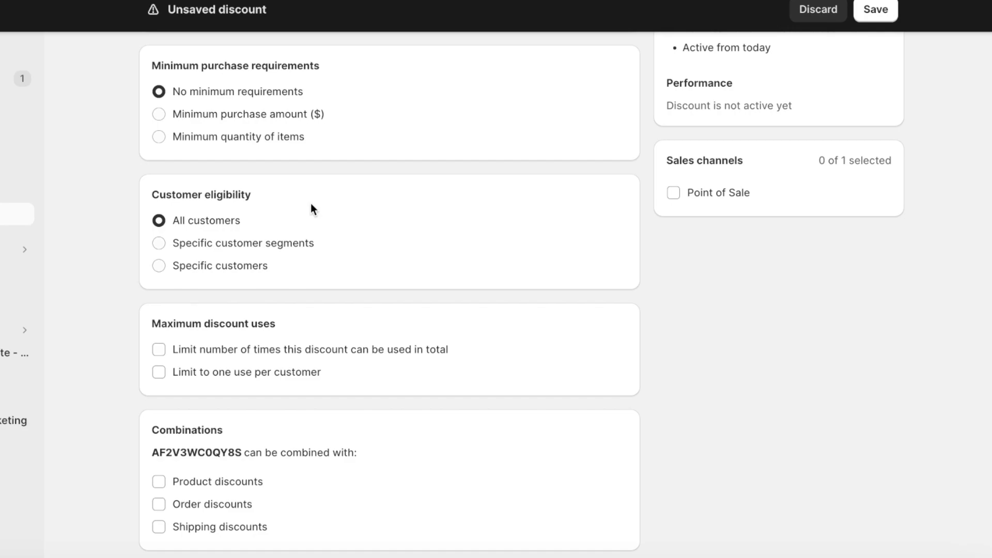
{"action": "scroll", "coordinate": [241, 283], "scroll_direction": "down", "scroll_amount": 2}
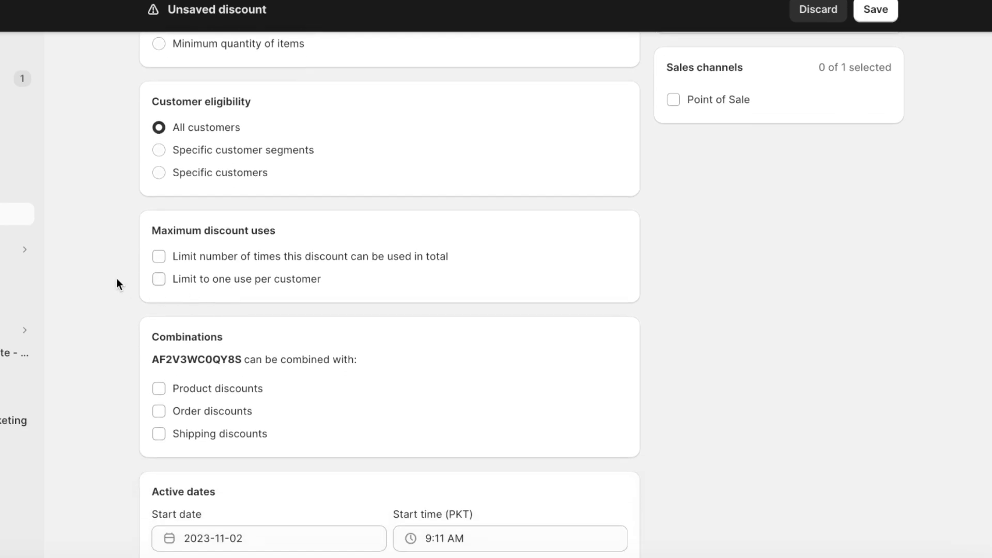
{"action": "left_click", "coordinate": [243, 262]}
{"action": "left_click", "coordinate": [192, 277]}
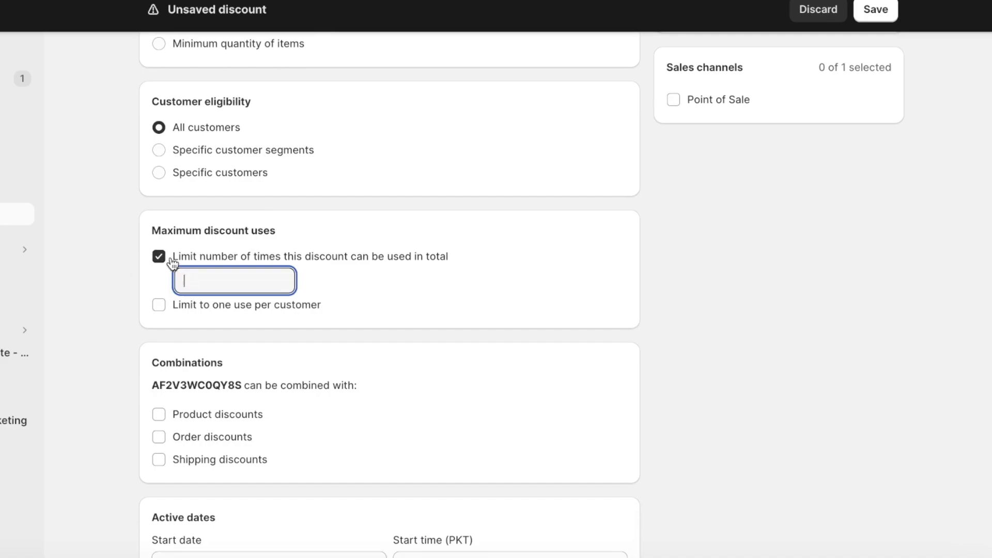
{"action": "left_click", "coordinate": [172, 263]}
{"action": "left_click", "coordinate": [157, 282]}
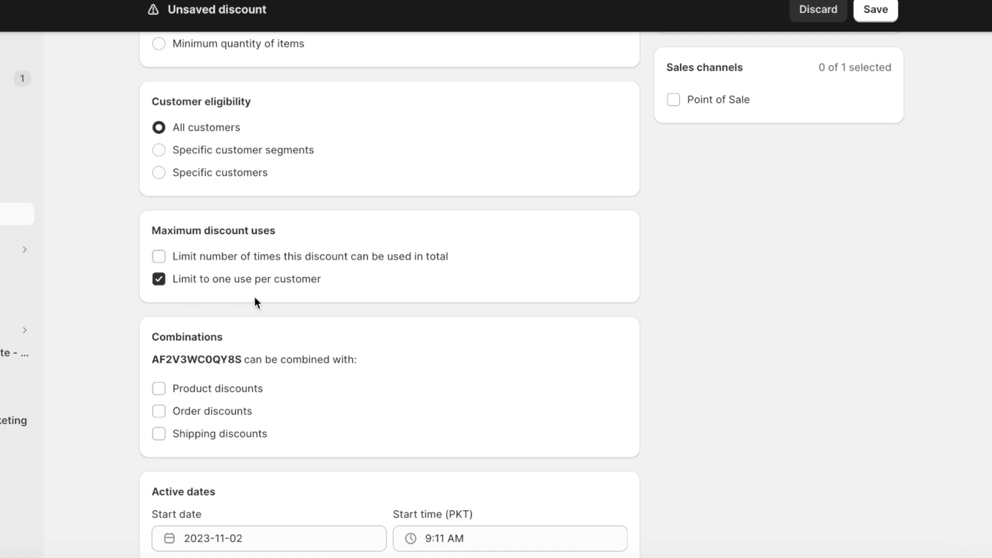
- Try allowing the order discount to combine with other order discounts only
{"action": "scroll", "coordinate": [254, 296], "scroll_direction": "down", "scroll_amount": 2}
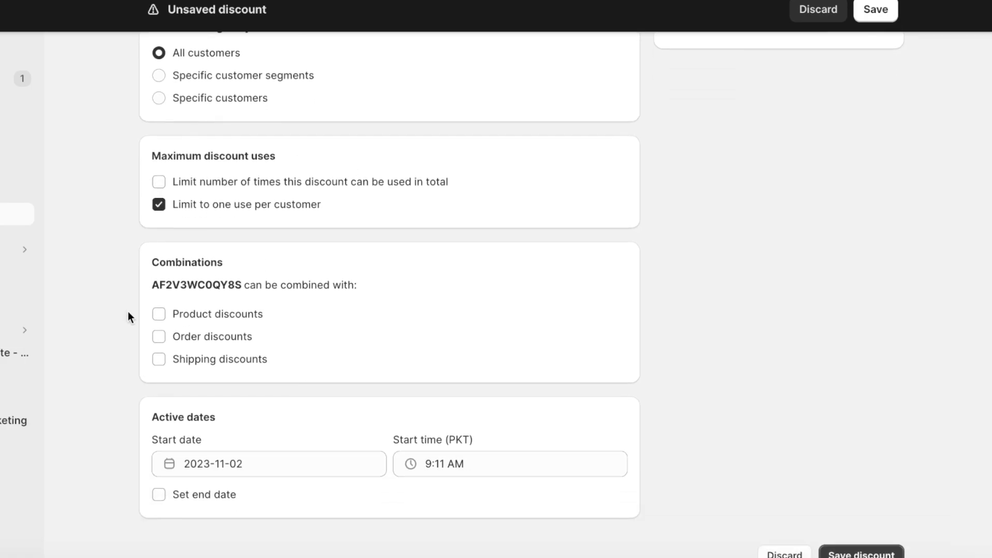
{"action": "left_click", "coordinate": [164, 315]}
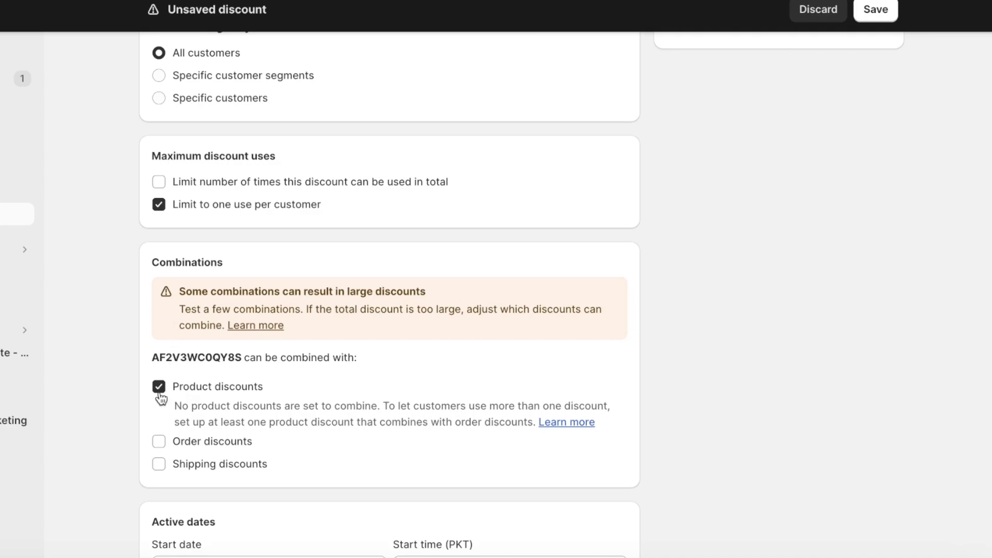
{"action": "left_click", "coordinate": [162, 391]}
{"action": "left_click", "coordinate": [172, 337]}
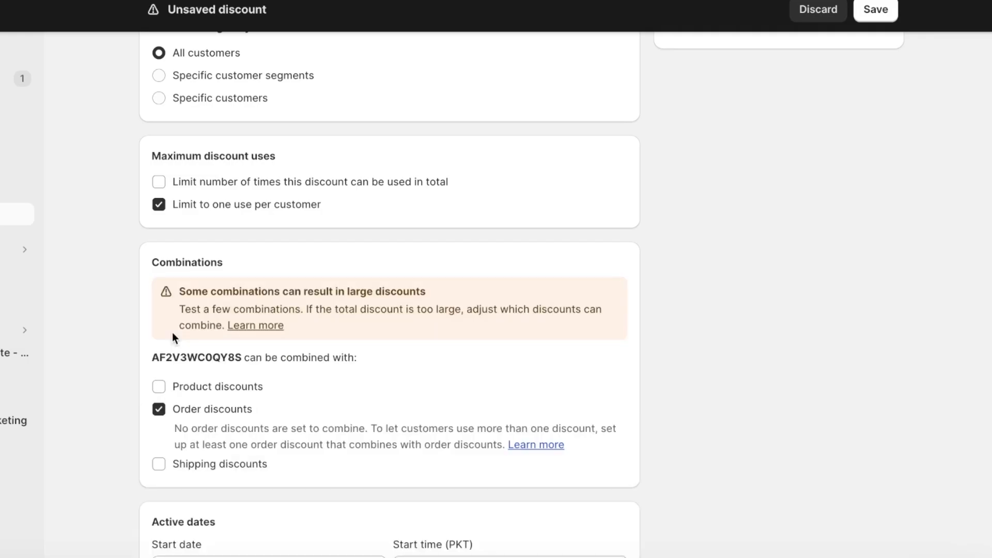
- Allow the order discount to combine with product and shipping discounts, but not with other order discounts
{"action": "scroll", "coordinate": [208, 376], "scroll_direction": "down", "scroll_amount": 2}
{"action": "scroll", "coordinate": [214, 369], "scroll_direction": "up", "scroll_amount": 10}
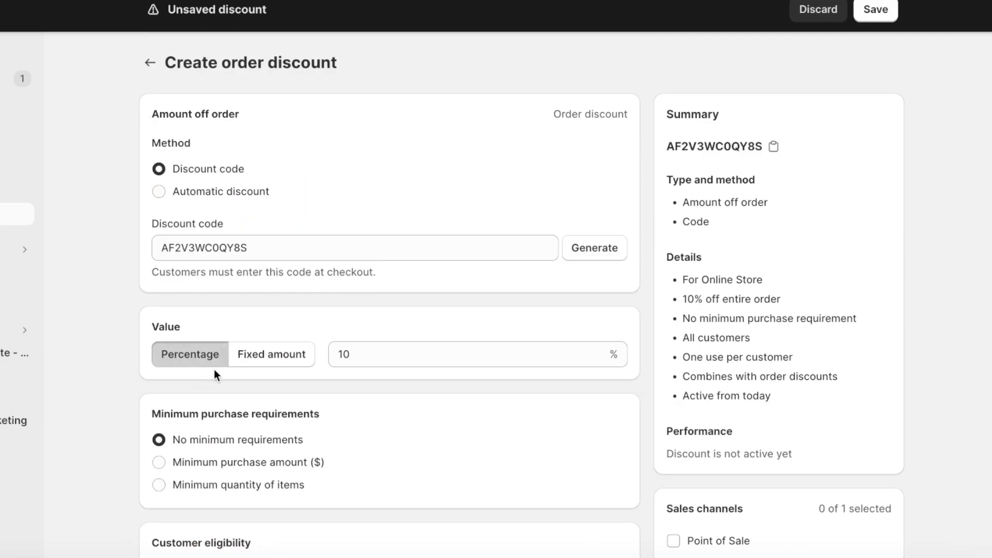
{"action": "scroll", "coordinate": [355, 200], "scroll_direction": "down", "scroll_amount": 15}
{"action": "left_click", "coordinate": [232, 283]}
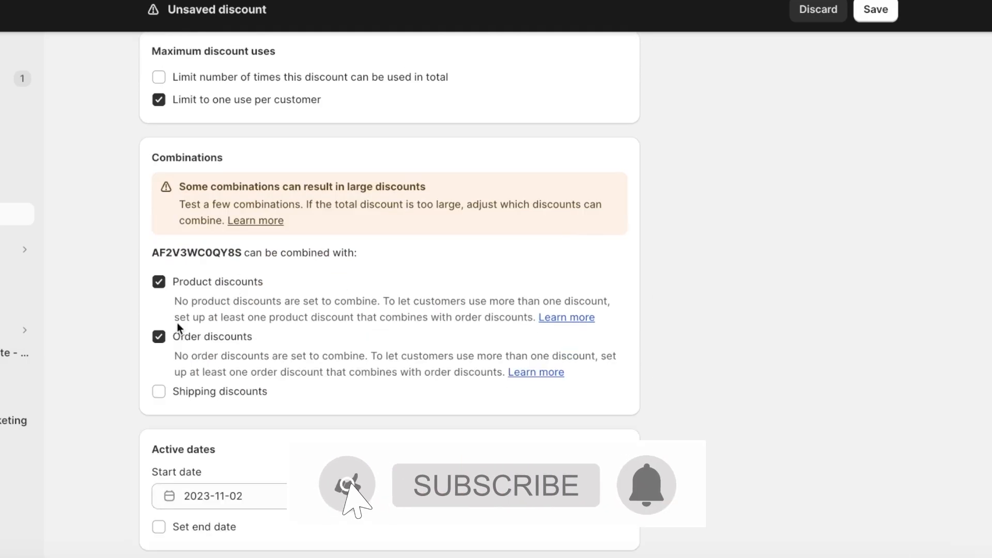
{"action": "left_click", "coordinate": [155, 337]}
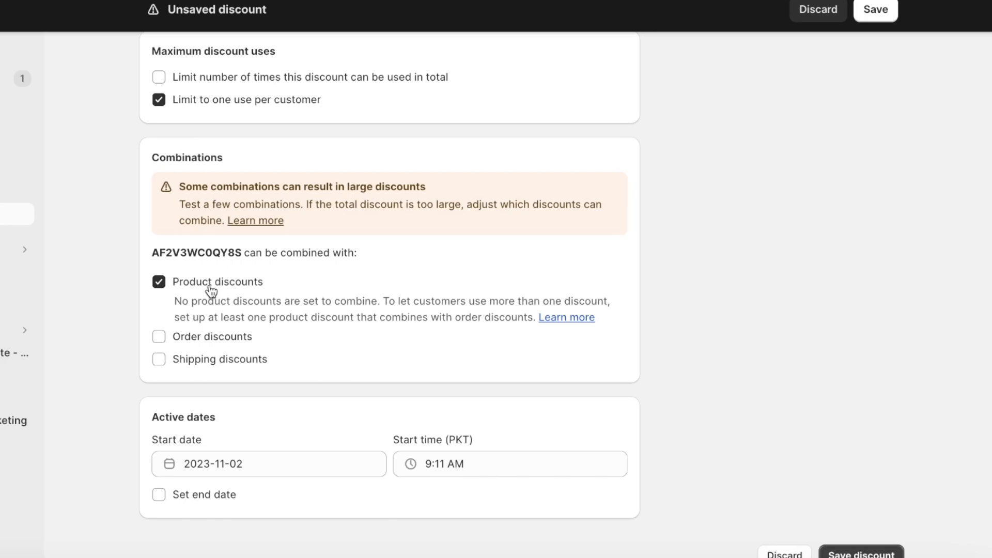
{"action": "left_click", "coordinate": [218, 360]}
{"action": "scroll", "coordinate": [802, 302], "scroll_direction": "down", "scroll_amount": 1}
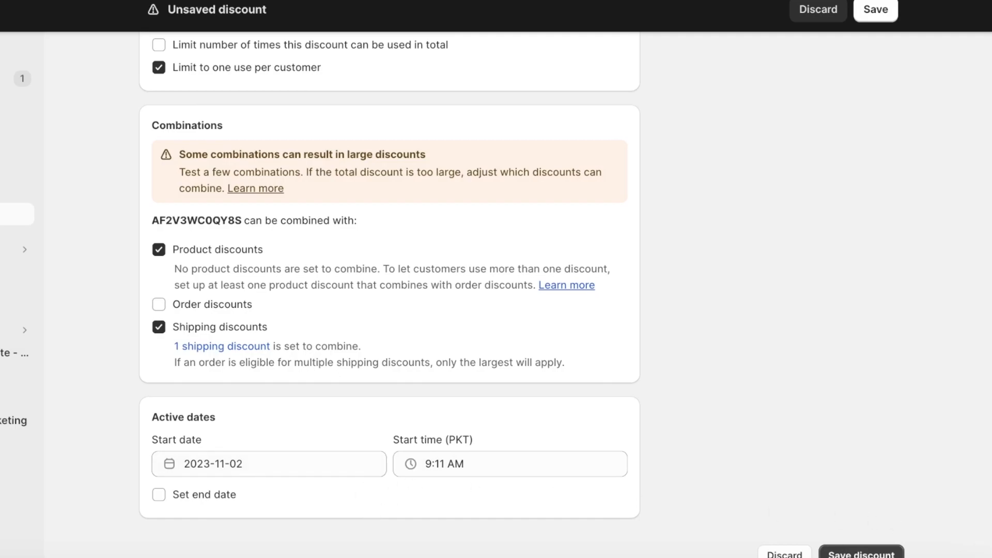
- Save the 10 percent order discount and start creating an amount-off-products discount
{"action": "left_click", "coordinate": [862, 553]}
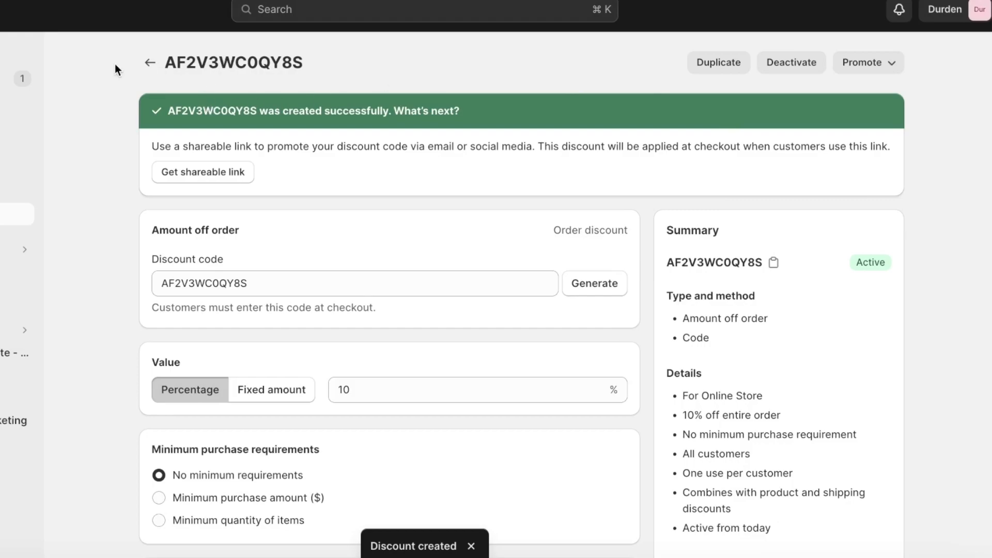
{"action": "left_click", "coordinate": [152, 63]}
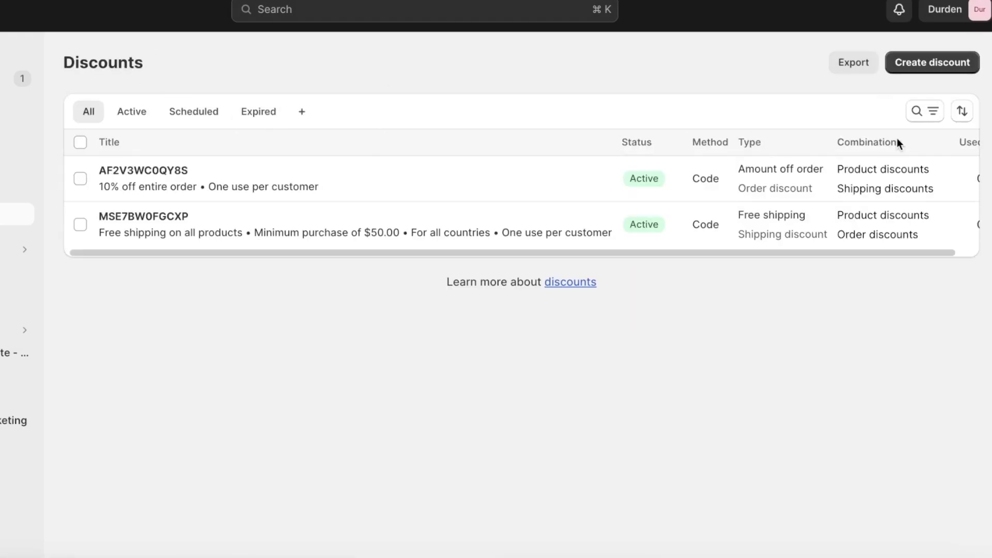
{"action": "left_click", "coordinate": [942, 67]}
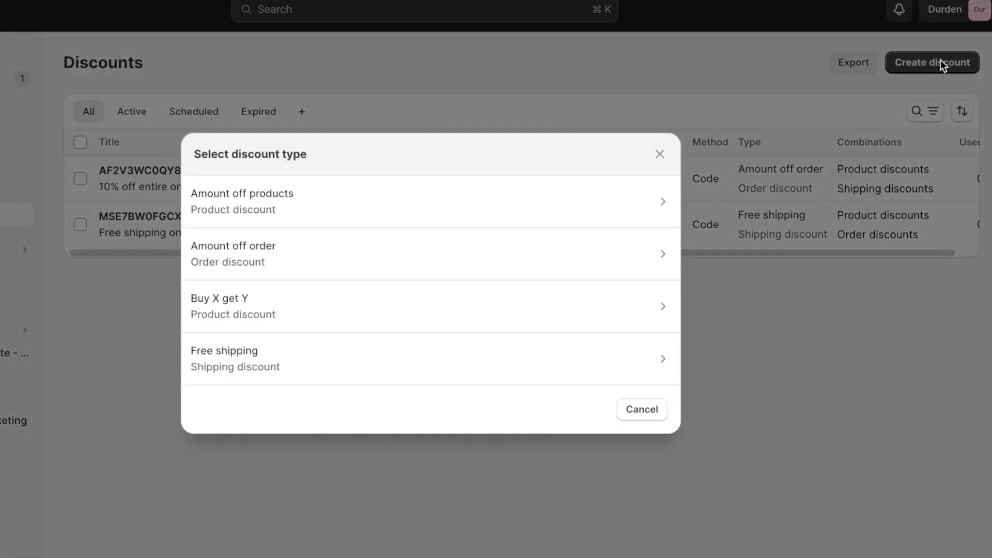
{"action": "left_click", "coordinate": [426, 214]}
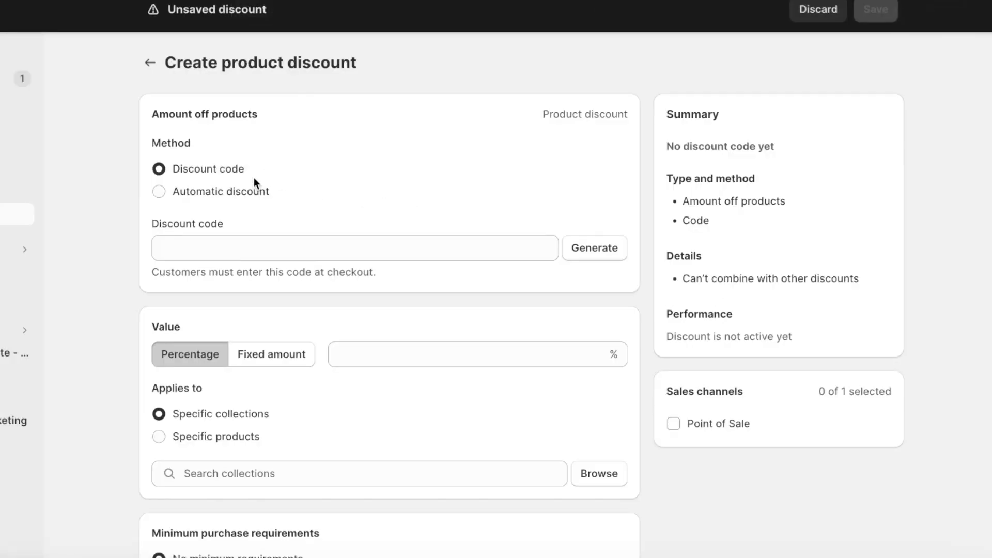
- Make the product discount automatic and title it Clearance Sale
{"action": "left_click", "coordinate": [230, 199]}
{"action": "left_click", "coordinate": [251, 241]}
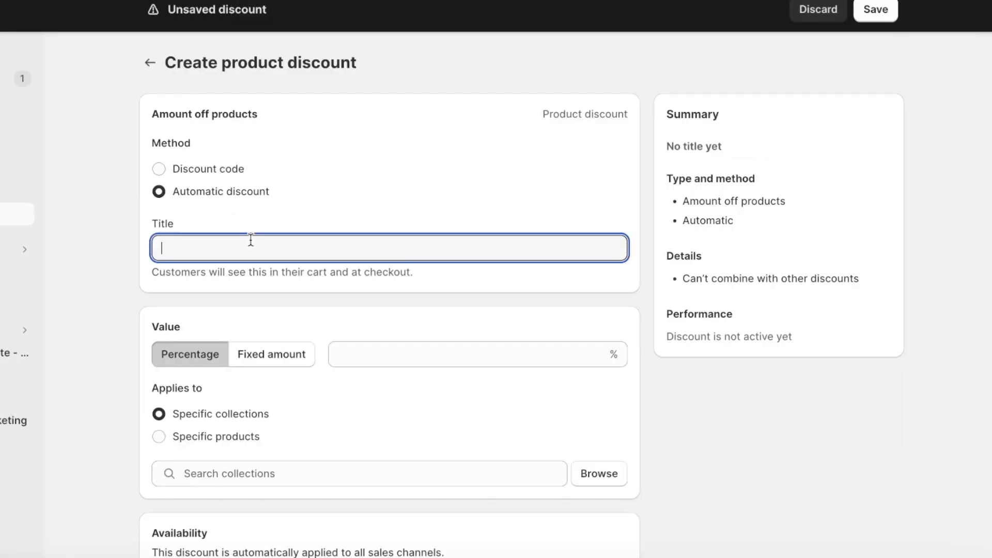
{"action": "type", "text": "Celearance a"}
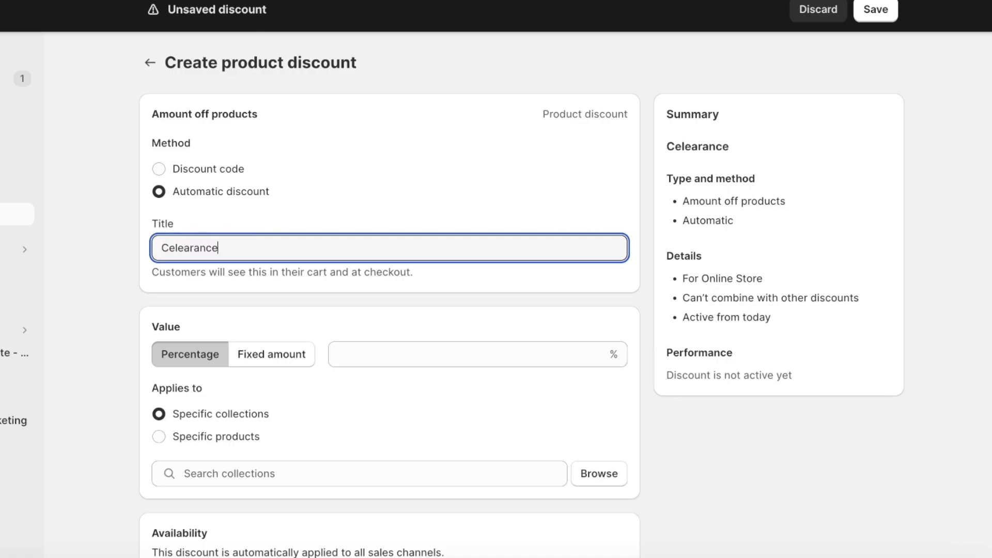
{"action": "key", "text": "BackSpace"}
{"action": "key", "text": "BackSpace"}
{"action": "type", "text": "Sale"}
{"action": "right_click", "coordinate": [193, 248]}
{"action": "left_click", "coordinate": [221, 250]}
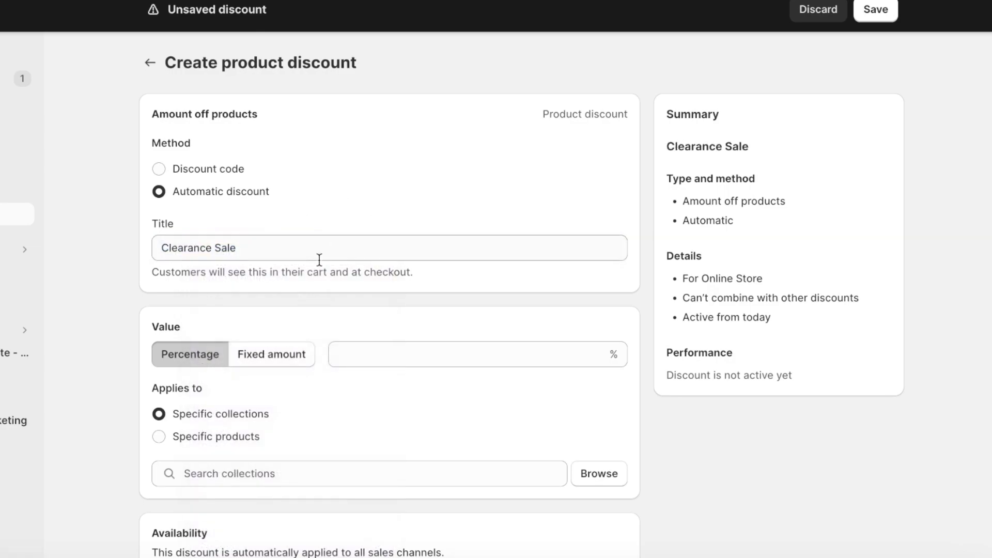
{"action": "left_click", "coordinate": [293, 270]}
- Set the value of the Clearance Sale discount to 30 percent
{"action": "scroll", "coordinate": [294, 270], "scroll_direction": "down", "scroll_amount": 1}
{"action": "left_click", "coordinate": [378, 334]}
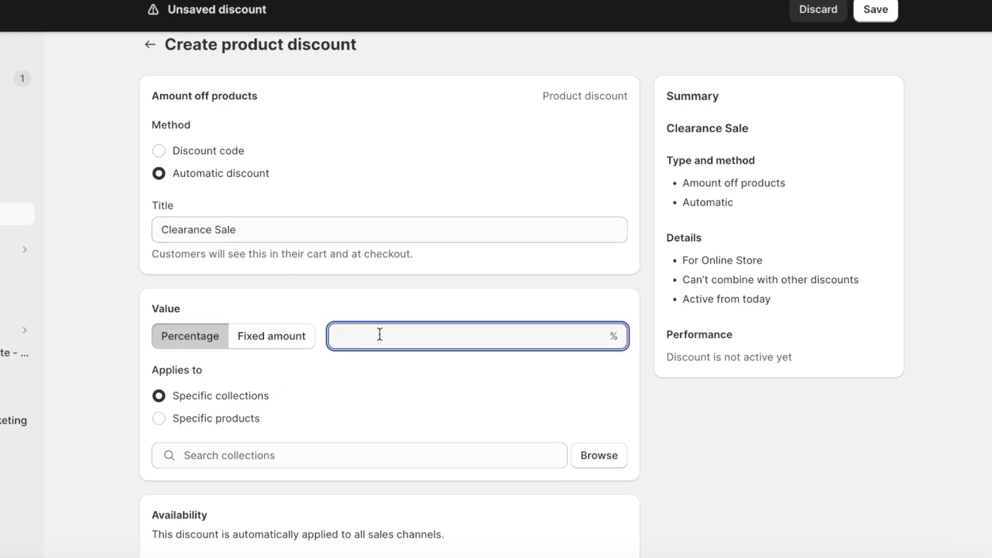
{"action": "type", "text": "30"}
- Look through the collections that the Clearance Sale discount could apply to
{"action": "scroll", "coordinate": [178, 417], "scroll_direction": "down", "scroll_amount": 3}
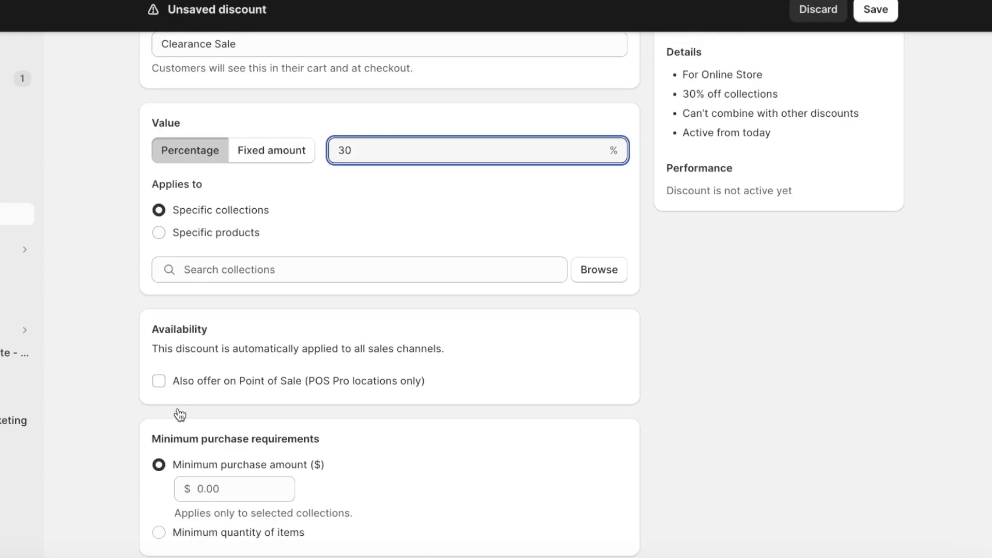
{"action": "left_click", "coordinate": [240, 232]}
{"action": "left_click", "coordinate": [244, 211]}
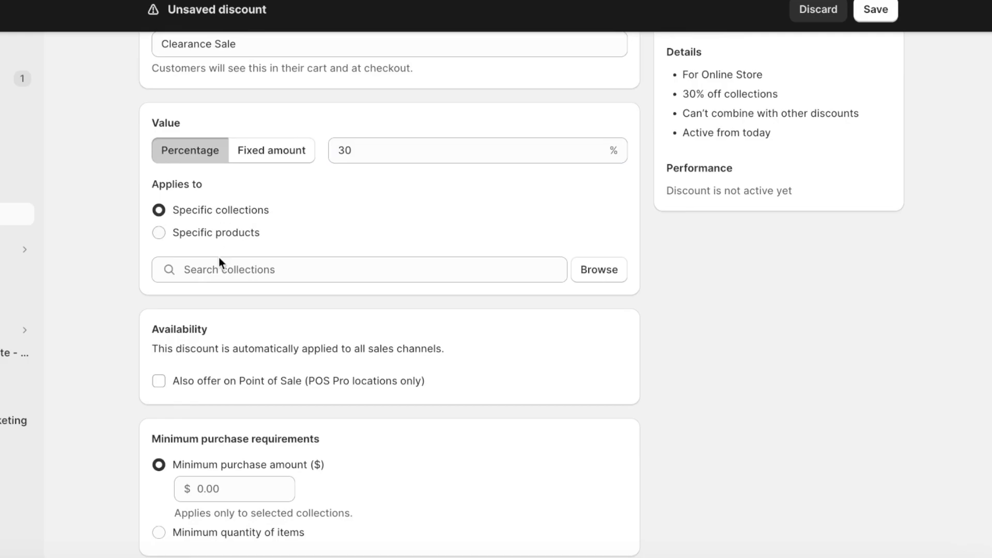
{"action": "left_click", "coordinate": [251, 273]}
{"action": "left_click", "coordinate": [580, 268]}
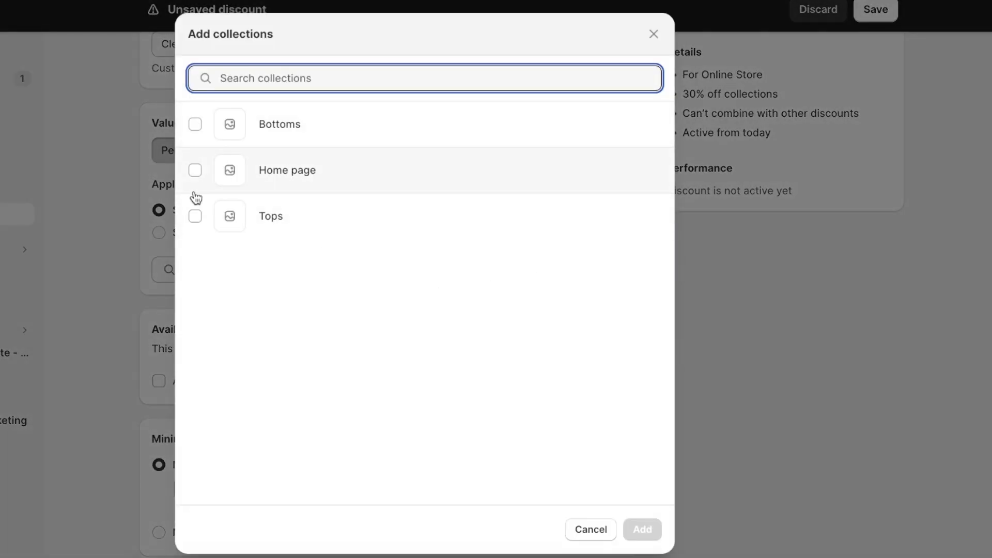
{"action": "left_click", "coordinate": [195, 217]}
{"action": "left_click", "coordinate": [636, 528]}
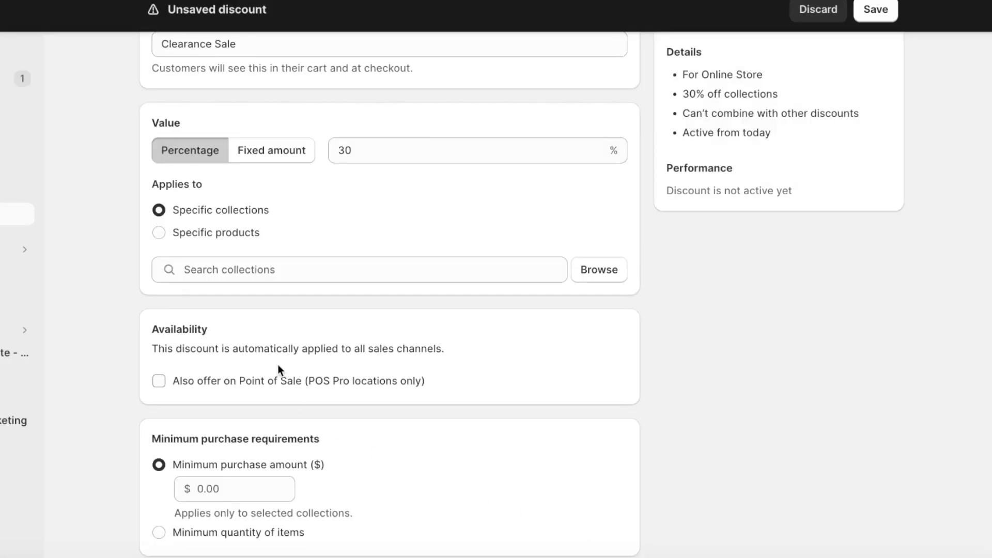
{"action": "left_click", "coordinate": [160, 268]}
{"action": "left_click", "coordinate": [597, 267]}
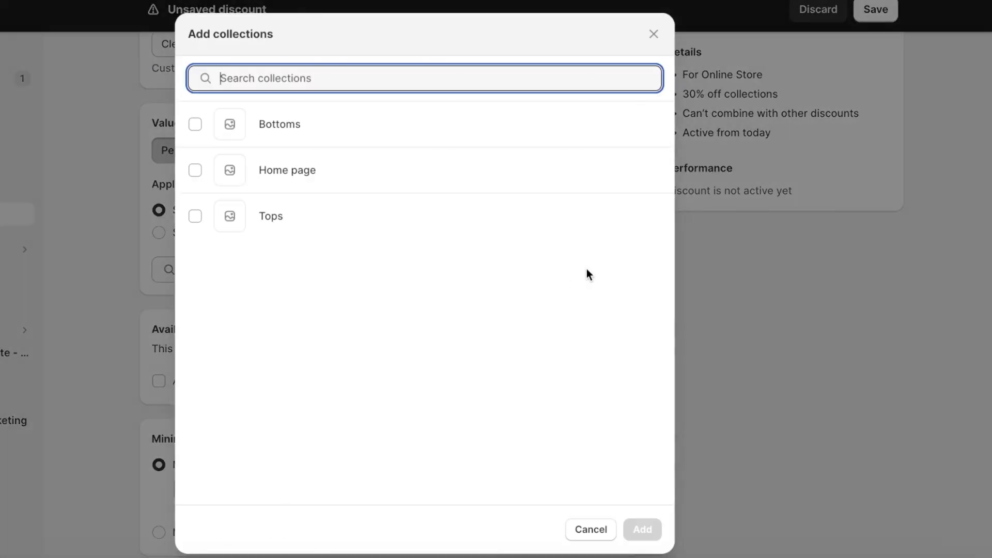
{"action": "left_click", "coordinate": [202, 117]}
{"action": "left_click", "coordinate": [257, 269]}
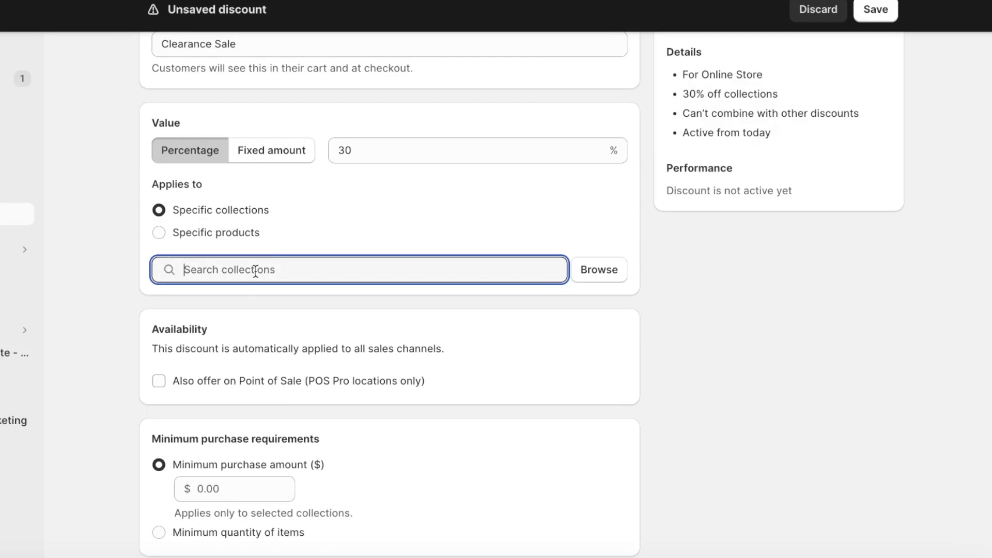
- Apply the discount to specific products, adding Anon Tote and all variants of Blue Skinny Jeans
{"action": "left_click", "coordinate": [160, 233]}
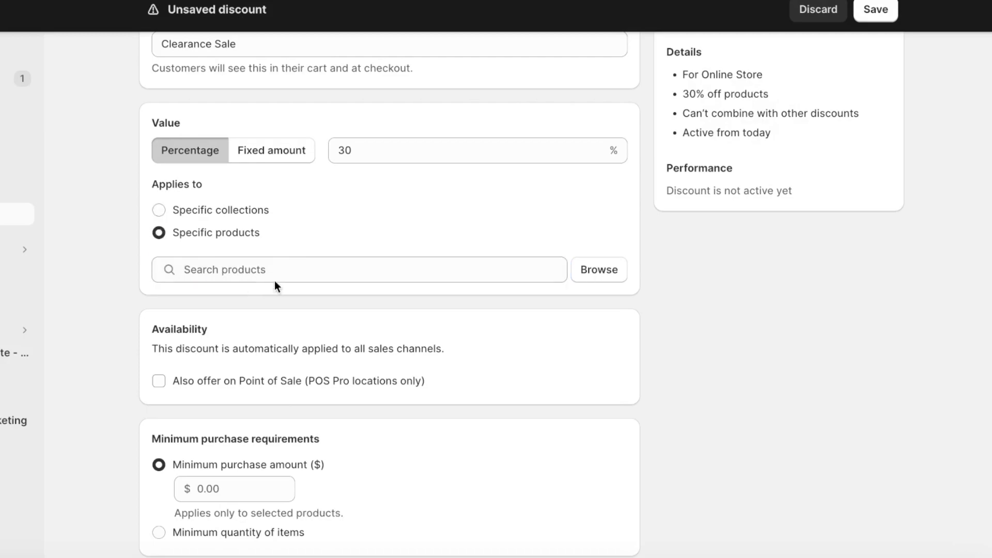
{"action": "left_click", "coordinate": [313, 260]}
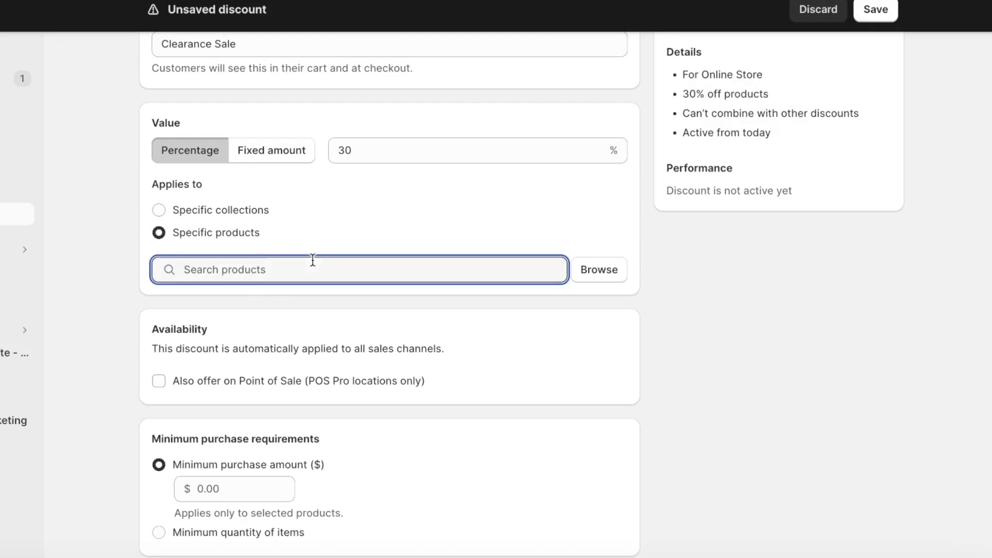
{"action": "left_click", "coordinate": [600, 269]}
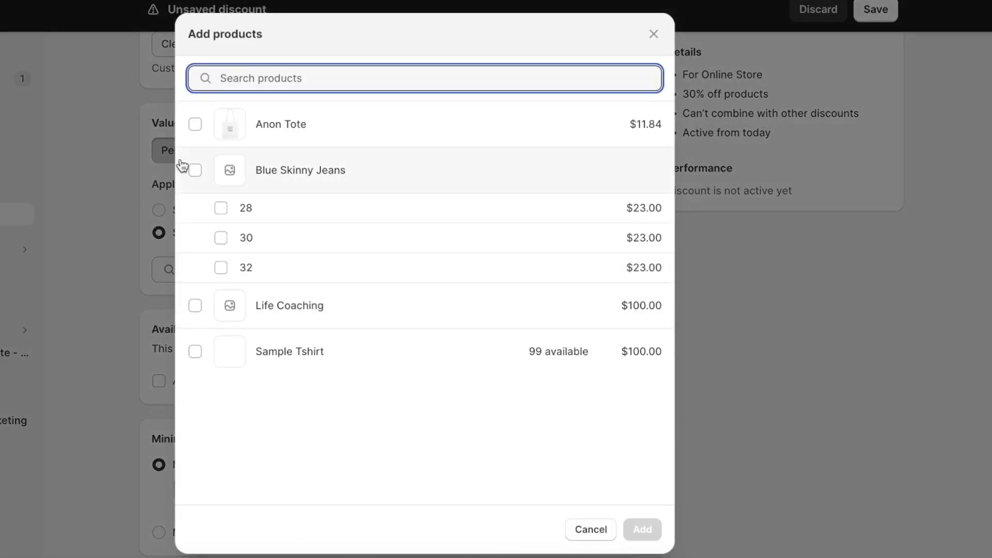
{"action": "left_click", "coordinate": [195, 170]}
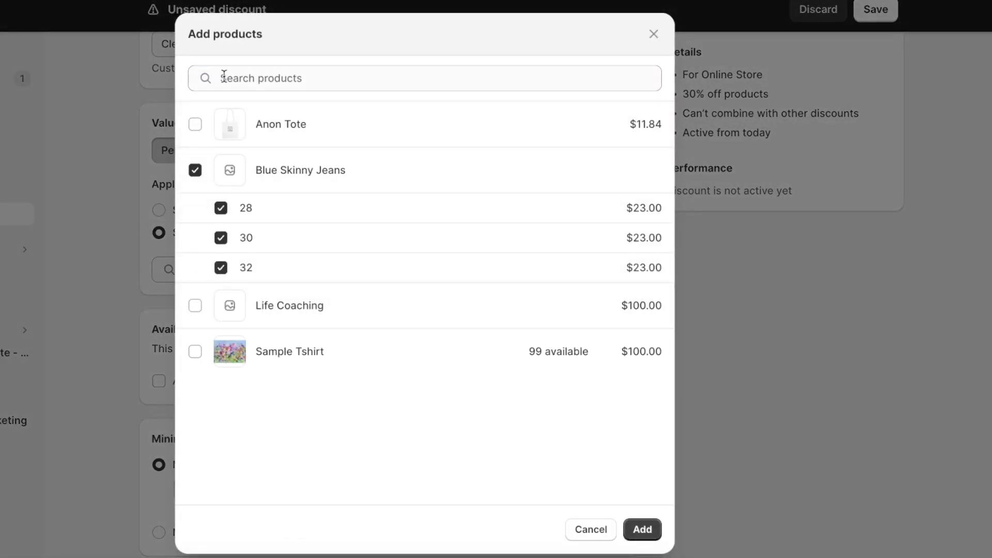
{"action": "left_click", "coordinate": [195, 125]}
{"action": "left_click", "coordinate": [642, 529]}
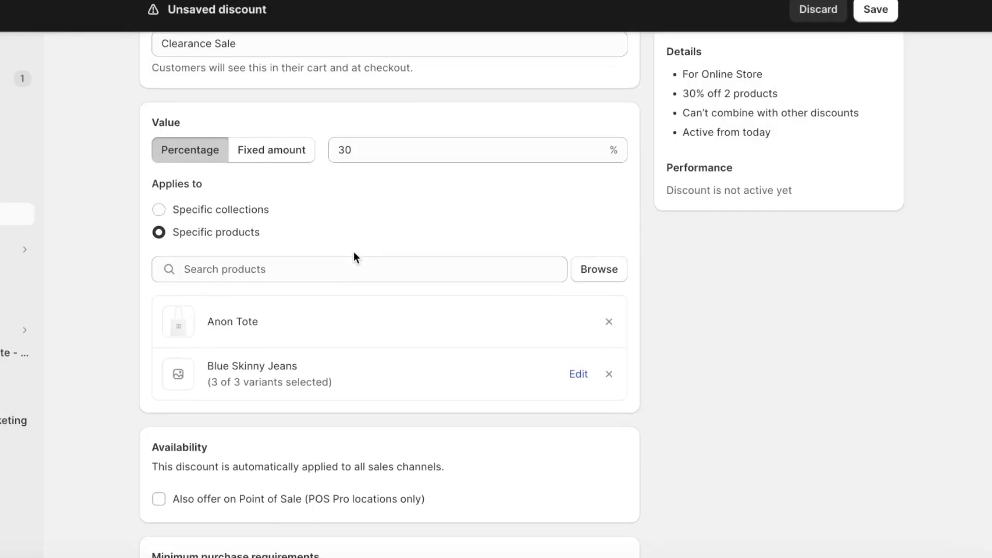
- Set the minimum purchase amount of the Clearance Sale discount to $0
{"action": "scroll", "coordinate": [353, 251], "scroll_direction": "down", "scroll_amount": 3}
{"action": "scroll", "coordinate": [455, 182], "scroll_direction": "up", "scroll_amount": 4}
{"action": "scroll", "coordinate": [452, 184], "scroll_direction": "down", "scroll_amount": 9}
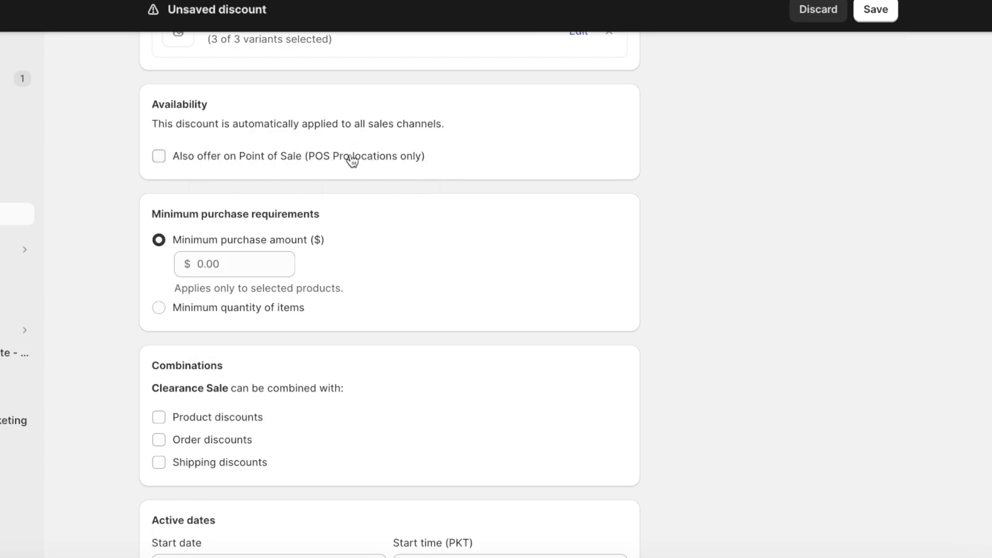
{"action": "left_click", "coordinate": [217, 257]}
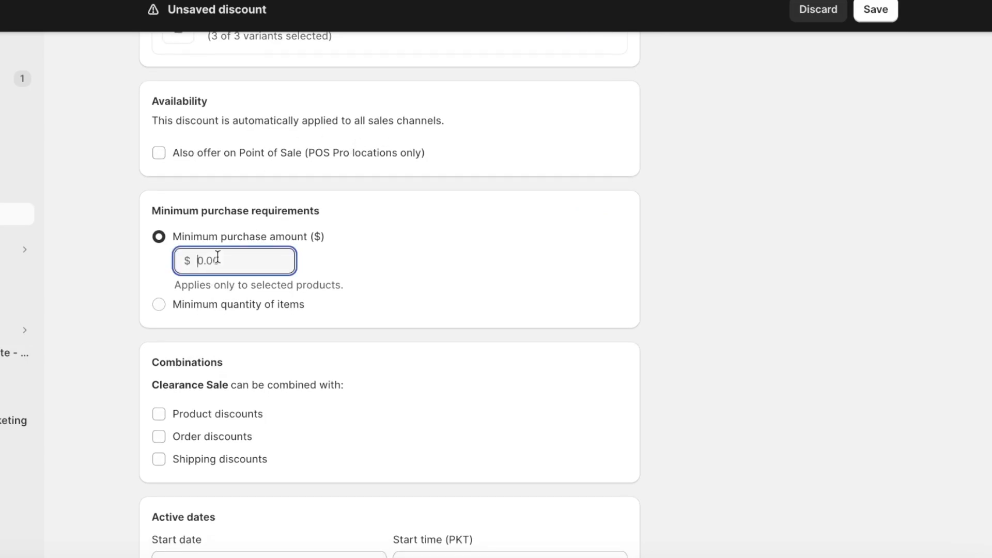
{"action": "scroll", "coordinate": [217, 257], "scroll_direction": "down", "scroll_amount": 1}
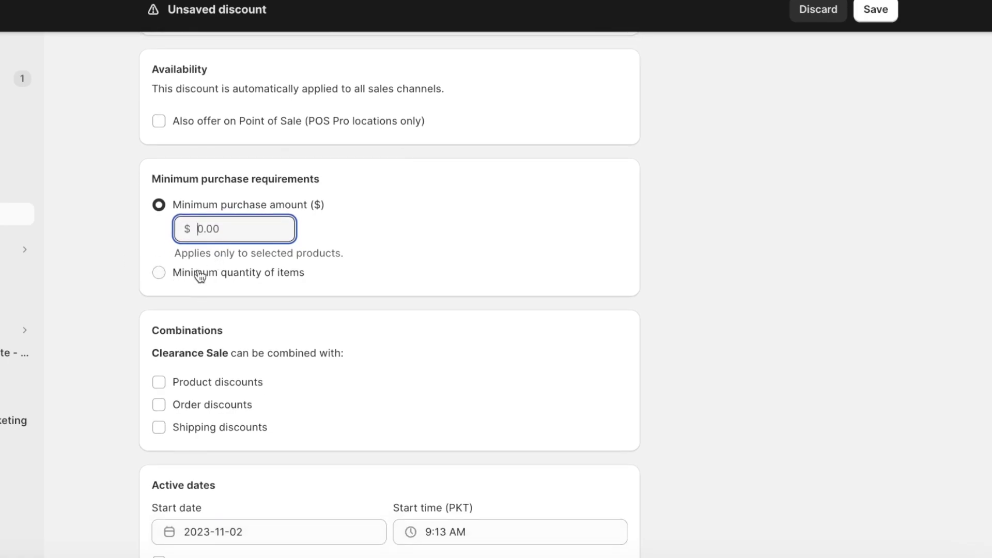
{"action": "type", "text": "0"}
{"action": "left_click", "coordinate": [185, 298]}
{"action": "scroll", "coordinate": [185, 298], "scroll_direction": "down", "scroll_amount": 2}
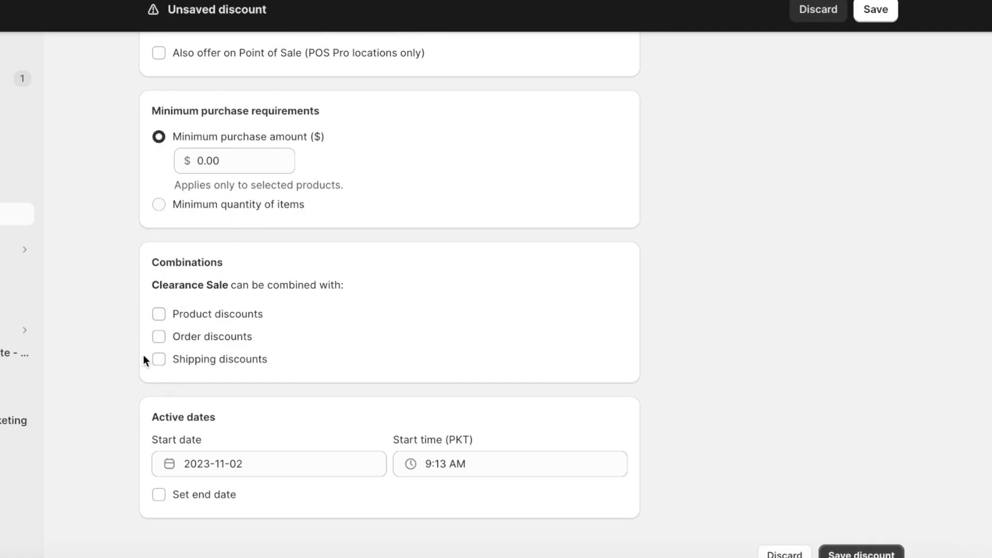
- Allow the Clearance Sale discount to combine with shipping discounts only
{"action": "left_click", "coordinate": [160, 360]}
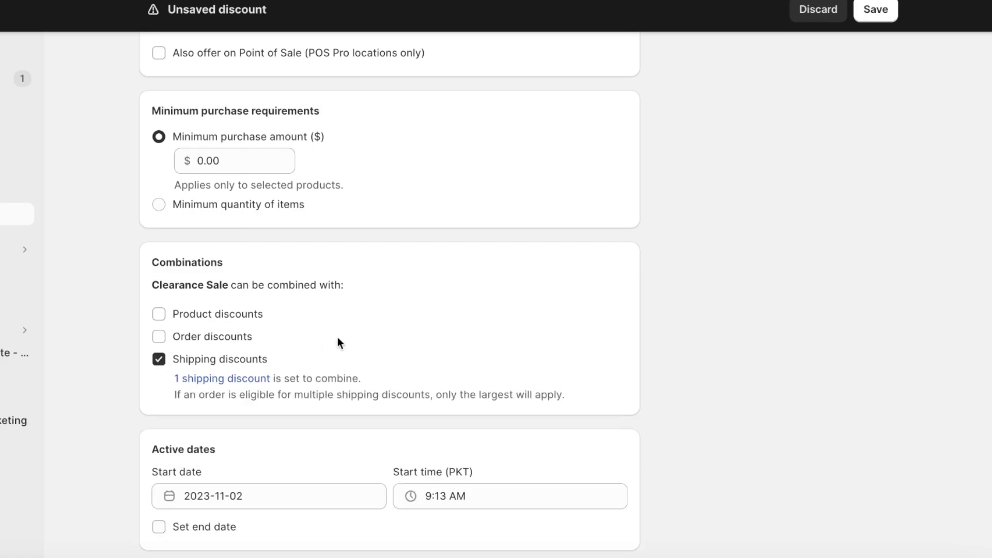
{"action": "left_click", "coordinate": [245, 314]}
{"action": "left_click", "coordinate": [245, 314]}
{"action": "scroll", "coordinate": [300, 311], "scroll_direction": "down", "scroll_amount": 2}
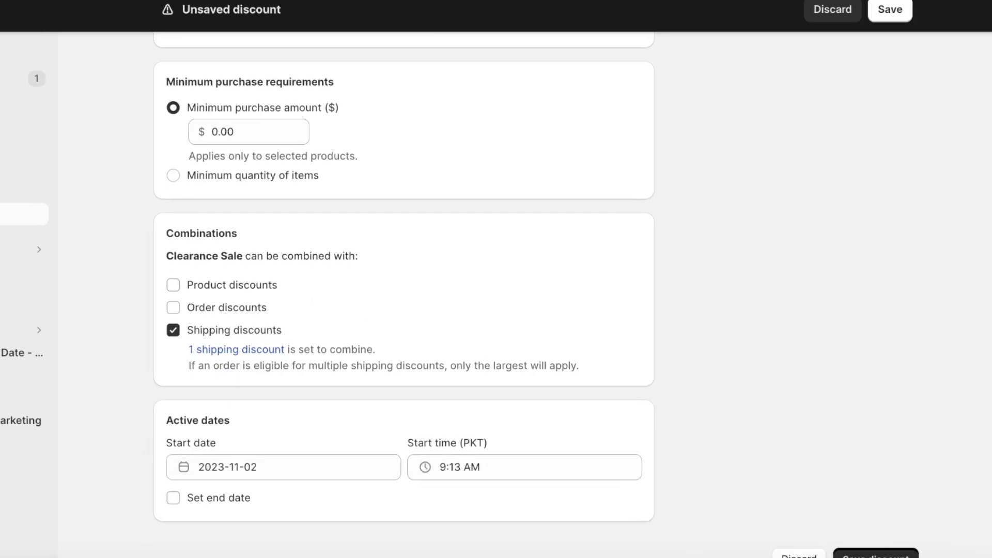
- Set the minimum purchase amount to $1 and save the Clearance Sale discount
{"action": "left_click", "coordinate": [861, 556]}
{"action": "scroll", "coordinate": [307, 207], "scroll_direction": "up", "scroll_amount": 1}
{"action": "left_click", "coordinate": [290, 132]}
{"action": "type", "text": "1"}
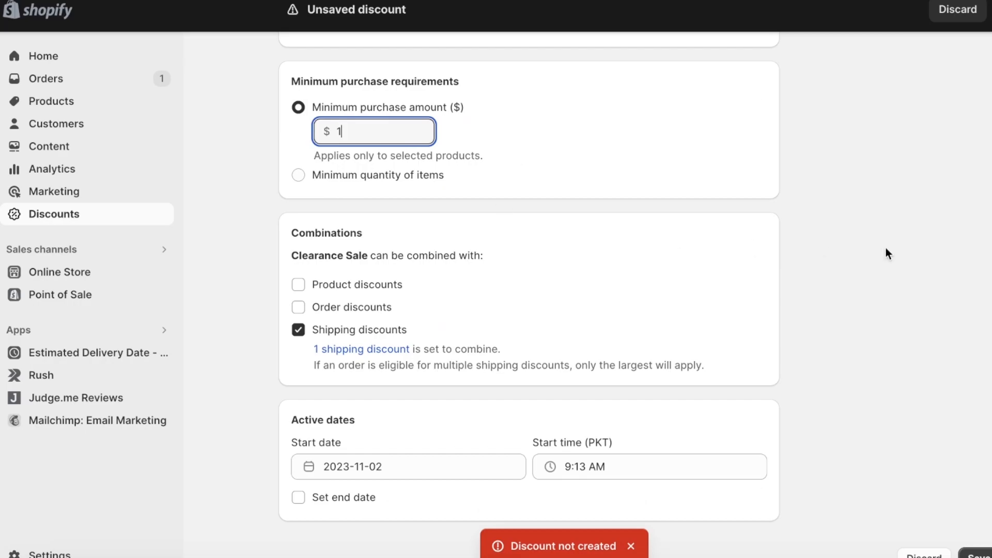
{"action": "left_click", "coordinate": [886, 248]}
{"action": "left_click", "coordinate": [976, 554]}
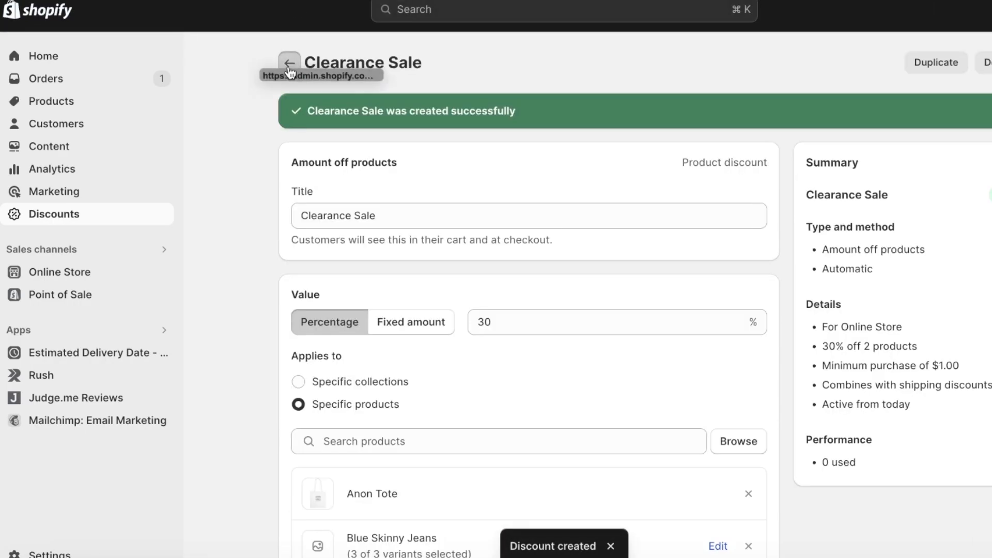
- Switch to the online store, open the Anon Tote product page and add one tote to the cart
{"action": "left_click", "coordinate": [289, 62]}
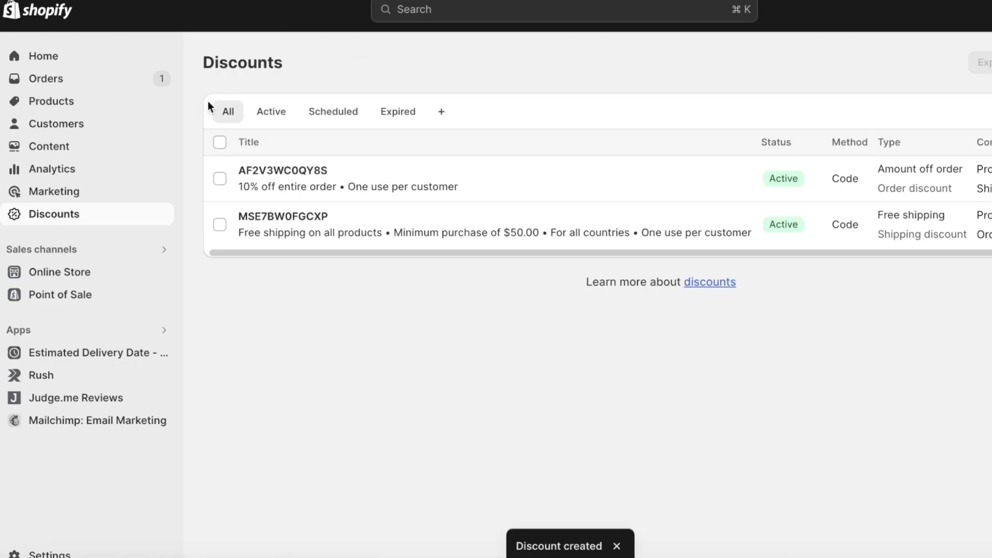
{"action": "left_click_drag", "start_coordinate": [159, 104], "coordinate": [243, 346]}
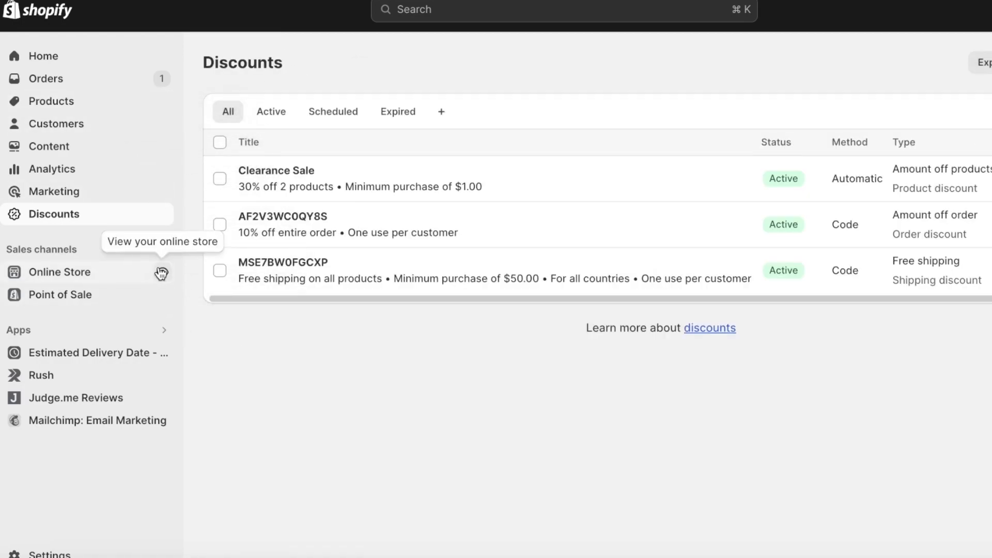
{"action": "left_click", "coordinate": [162, 274]}
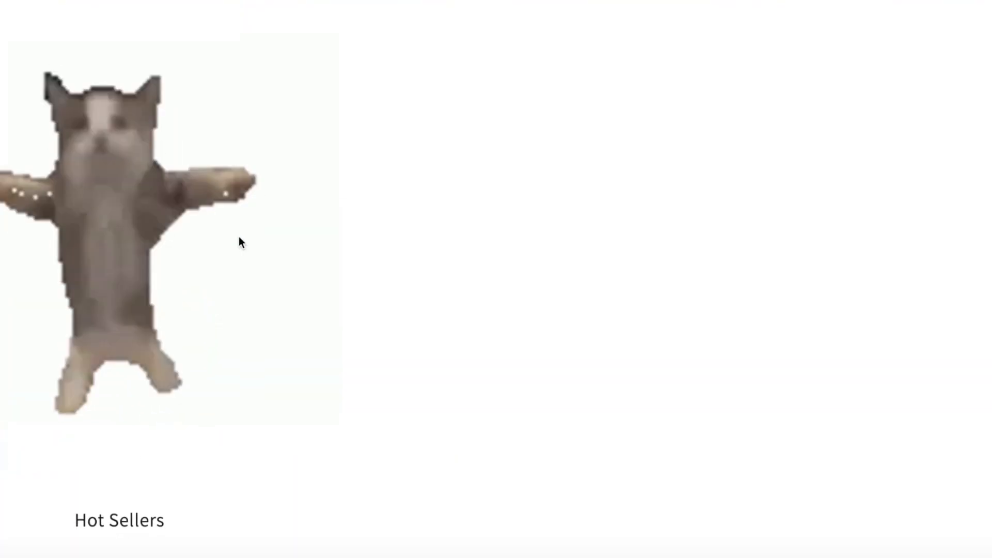
{"action": "scroll", "coordinate": [494, 217], "scroll_direction": "down", "scroll_amount": 10}
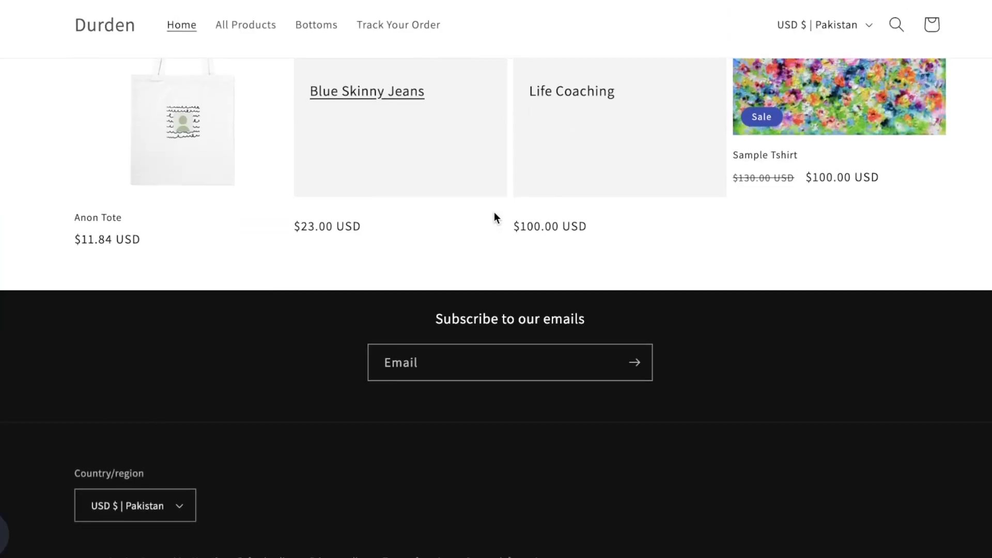
{"action": "left_click", "coordinate": [165, 184]}
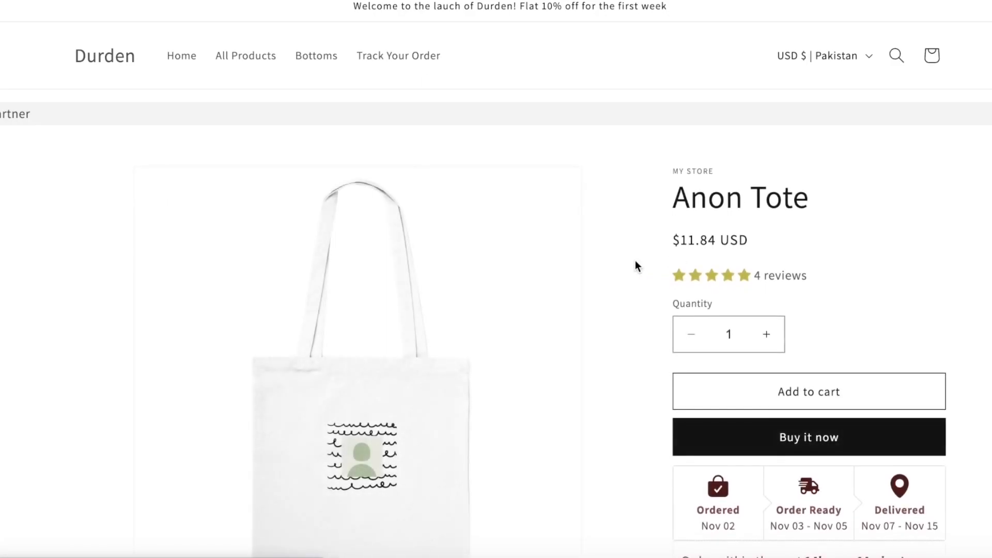
{"action": "scroll", "coordinate": [635, 260], "scroll_direction": "down", "scroll_amount": 2}
{"action": "left_click", "coordinate": [863, 238]}
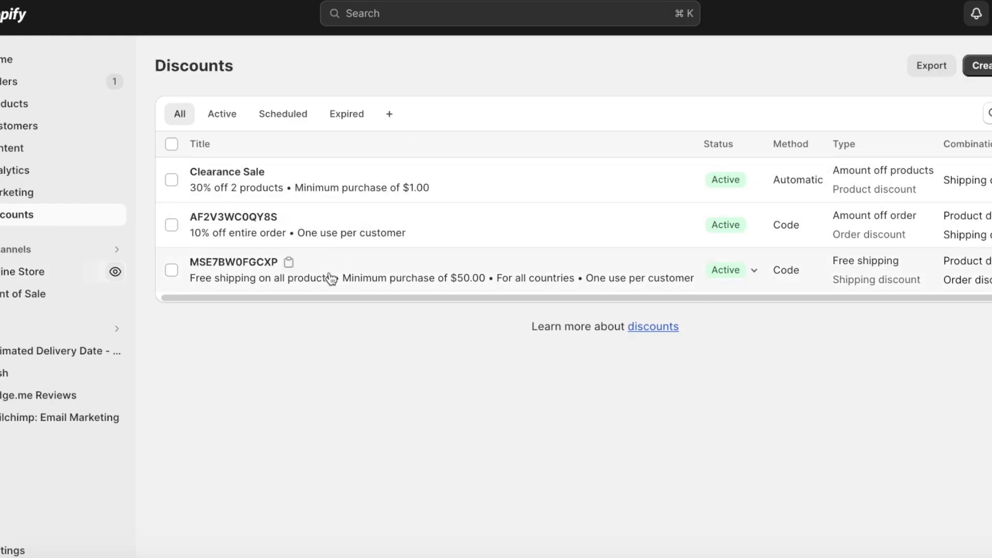
- Check the Clearance Sale discount's details and how it is applied to the Anon Tote in the store cart
{"action": "left_click", "coordinate": [259, 181]}
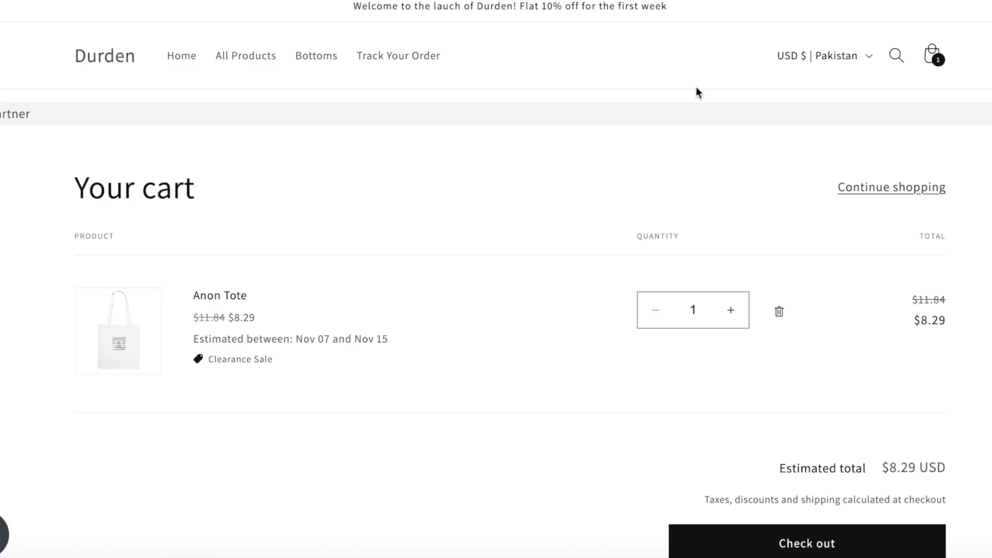
{"action": "scroll", "coordinate": [731, 153], "scroll_direction": "down", "scroll_amount": 5}
{"action": "scroll", "coordinate": [731, 153], "scroll_direction": "up", "scroll_amount": 5}
{"action": "scroll", "coordinate": [915, 290], "scroll_direction": "down", "scroll_amount": 1}
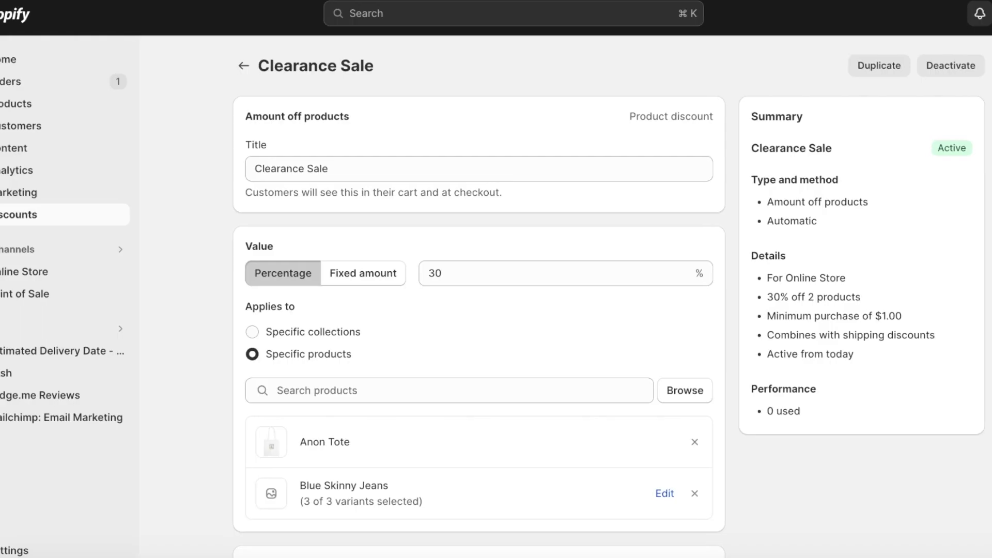
- Return to the discounts list and start creating a Buy X get Y product discount
{"action": "scroll", "coordinate": [159, 157], "scroll_direction": "down", "scroll_amount": 12}
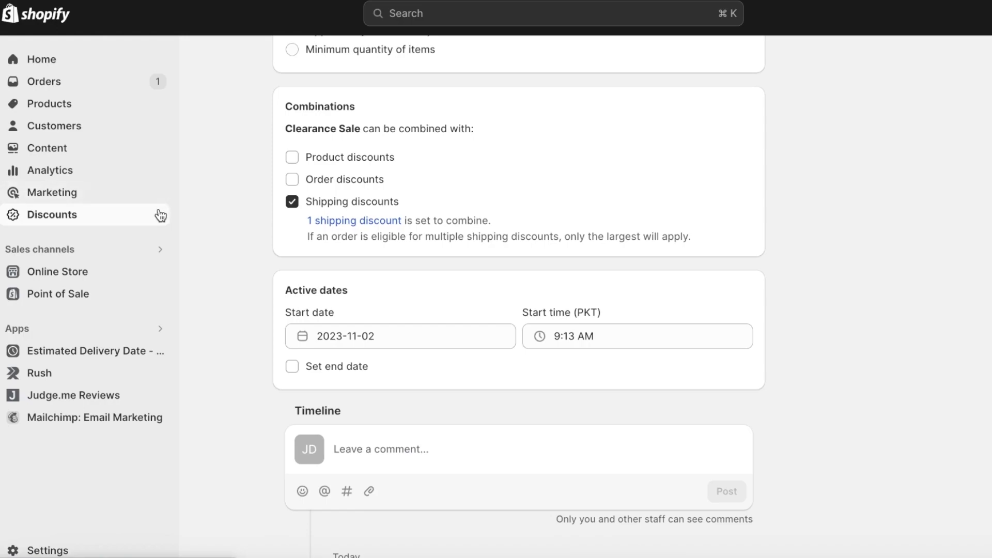
{"action": "left_click", "coordinate": [163, 212]}
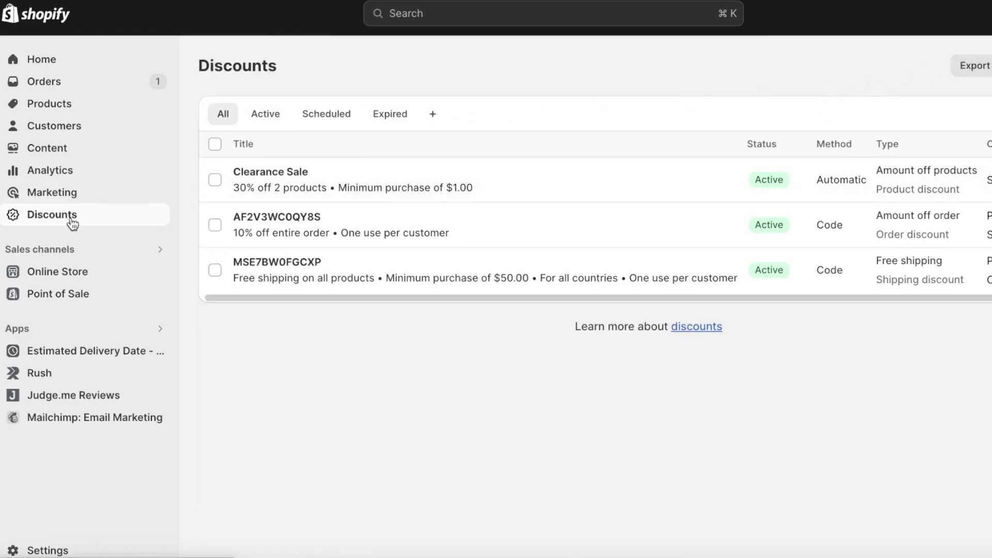
{"action": "left_click", "coordinate": [991, 66]}
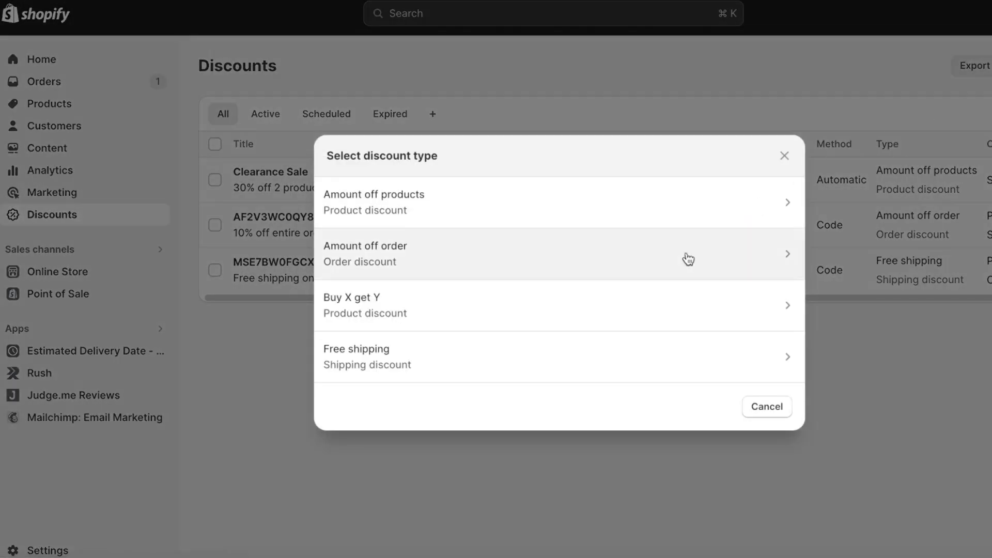
{"action": "left_click", "coordinate": [372, 313]}
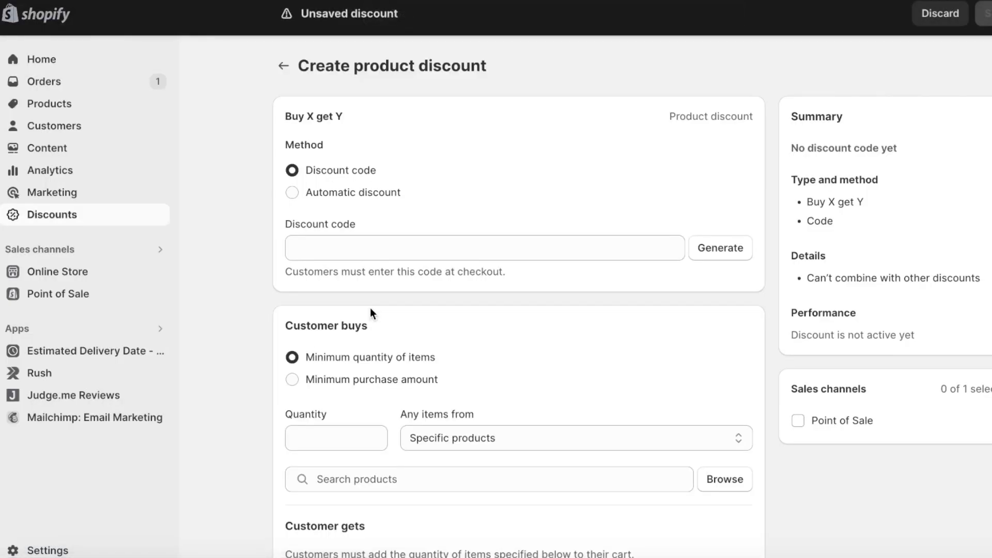
- Set the Buy X get Y discount's method to Automatic discount
{"action": "left_click", "coordinate": [294, 193]}
{"action": "left_click", "coordinate": [295, 170]}
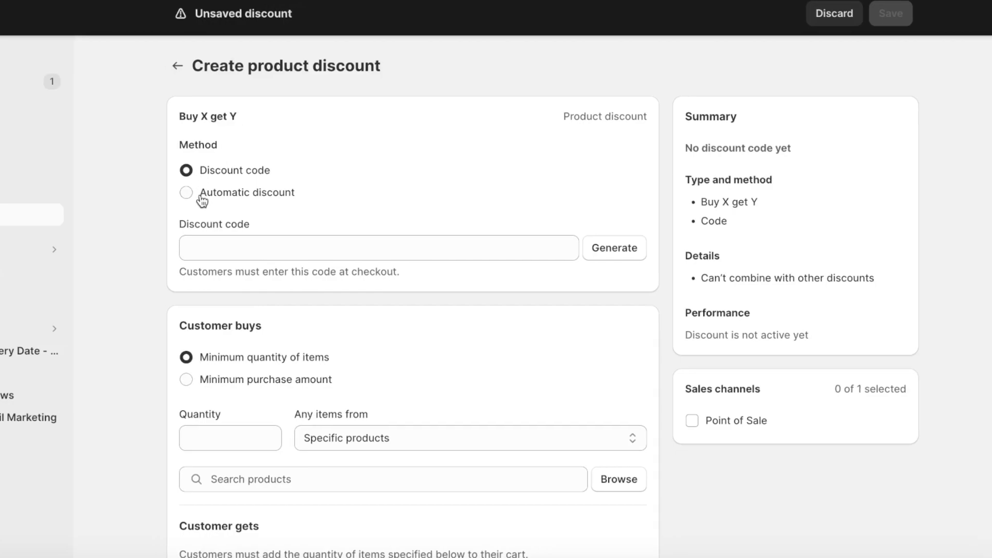
{"action": "left_click", "coordinate": [202, 200]}
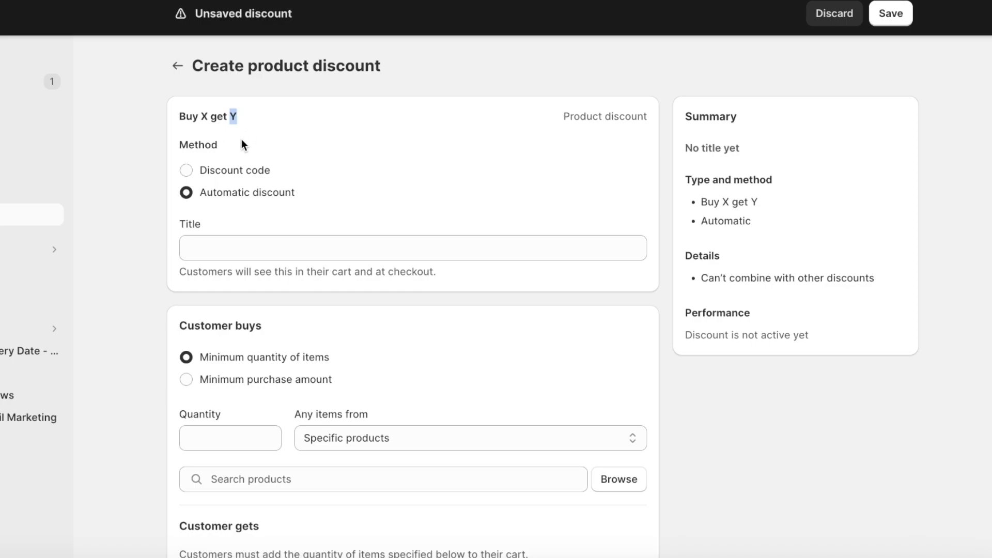
{"action": "left_click", "coordinate": [192, 190]}
{"action": "left_click", "coordinate": [191, 175]}
{"action": "left_click", "coordinate": [187, 190]}
- Title the discount "Buy Skinny Jeans get tote bag for free!"
{"action": "left_click", "coordinate": [205, 246]}
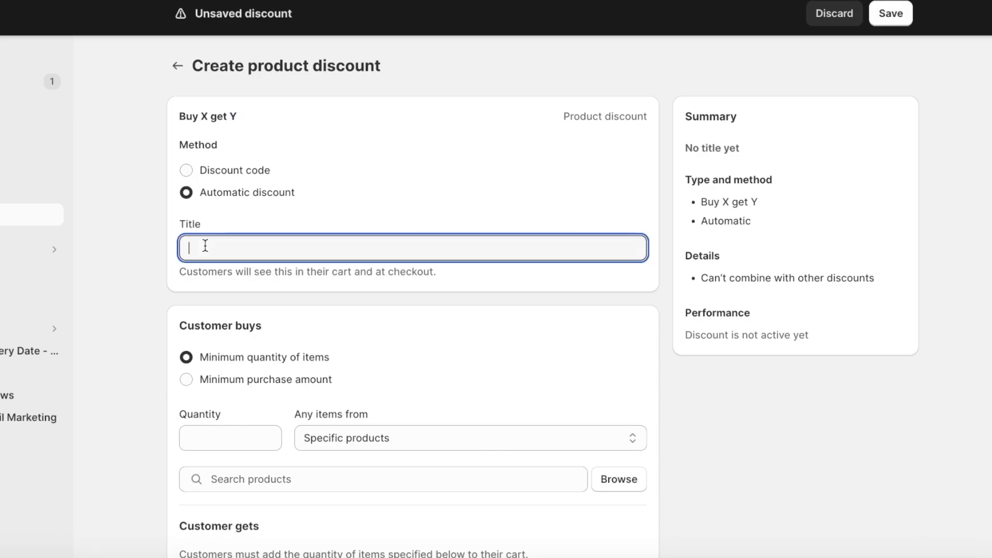
{"action": "type", "text": "Buy Skinny "}
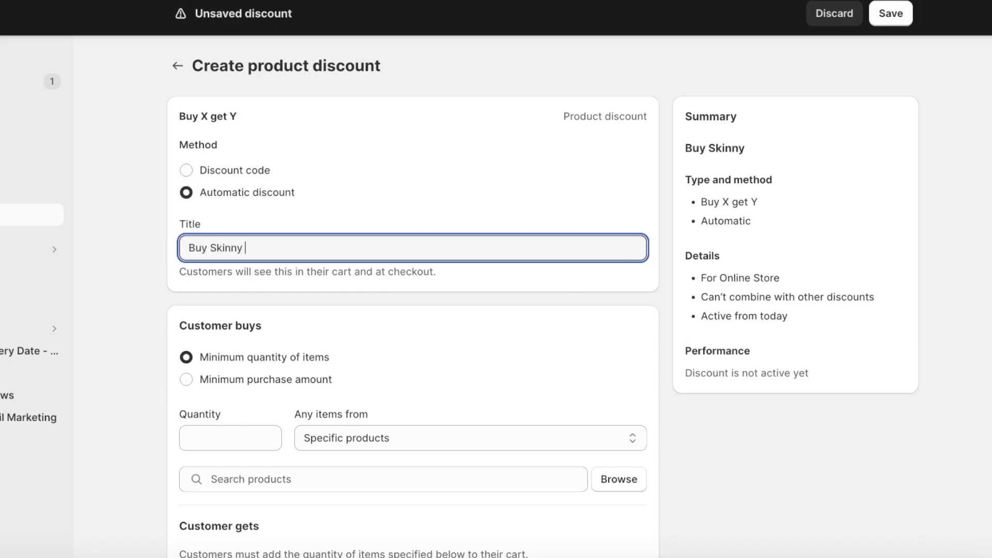
{"action": "type", "text": "Jeans get tote "}
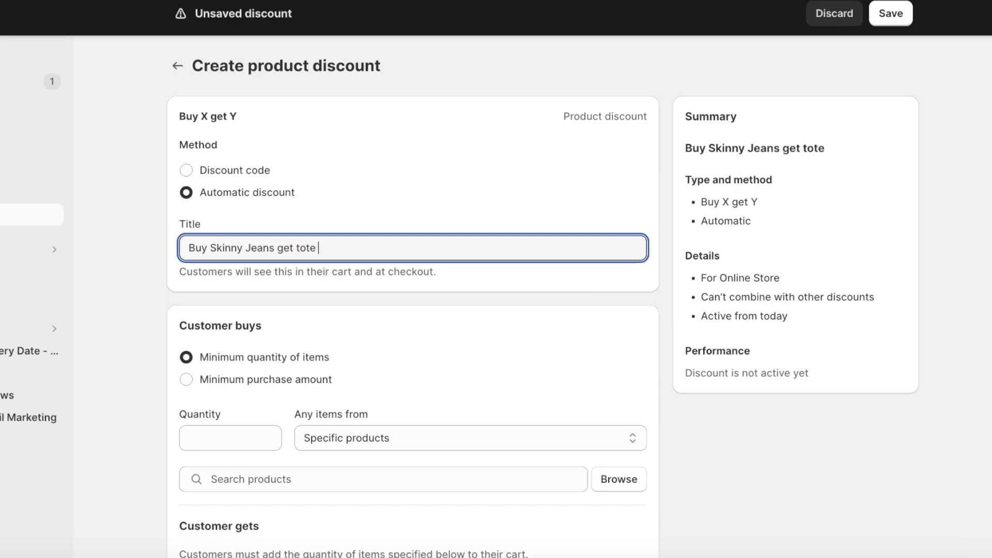
{"action": "type", "text": "bag for free!"}
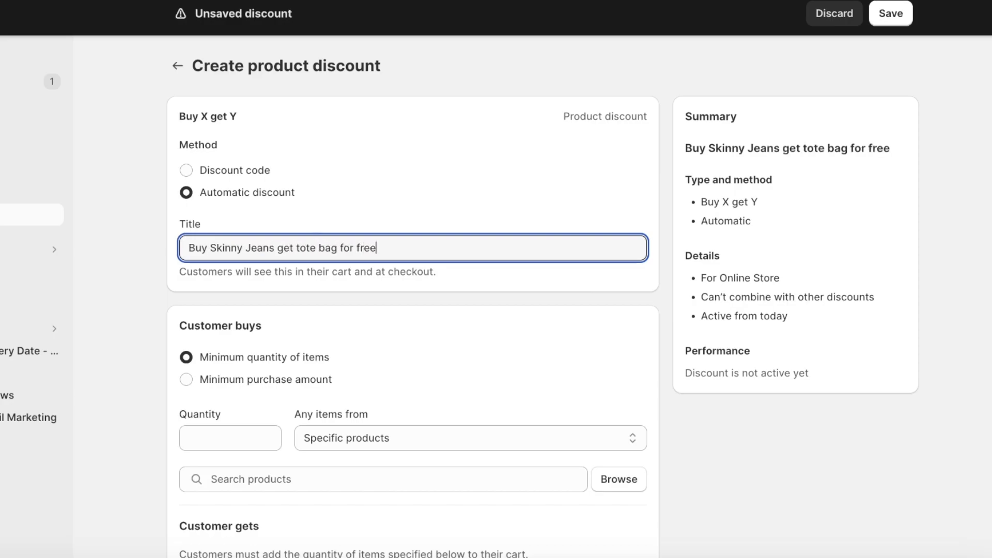
- Under Customer buys, require a minimum quantity of 1 item from specific products
{"action": "scroll", "coordinate": [237, 286], "scroll_direction": "down", "scroll_amount": 3}
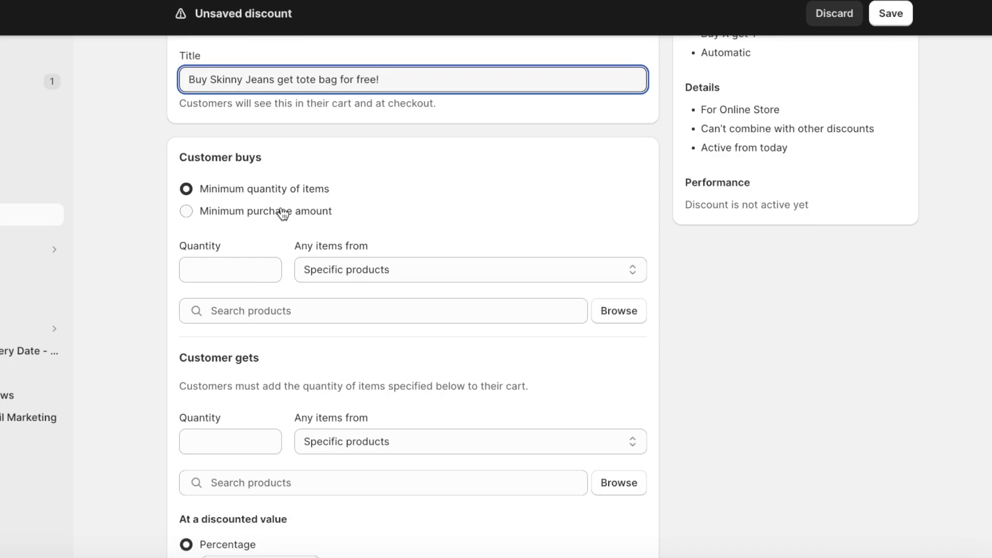
{"action": "left_click", "coordinate": [277, 191]}
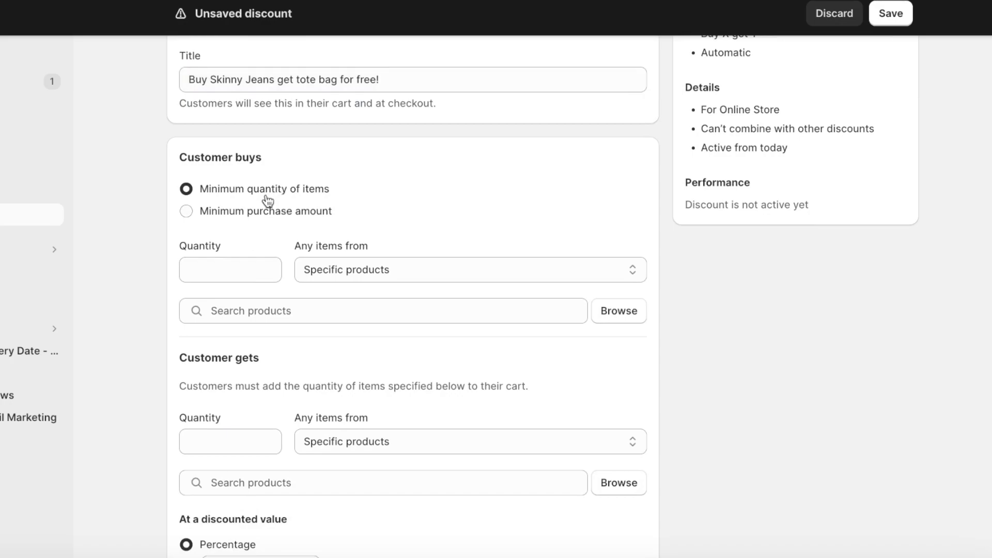
{"action": "left_click", "coordinate": [225, 264]}
{"action": "type", "text": "2"}
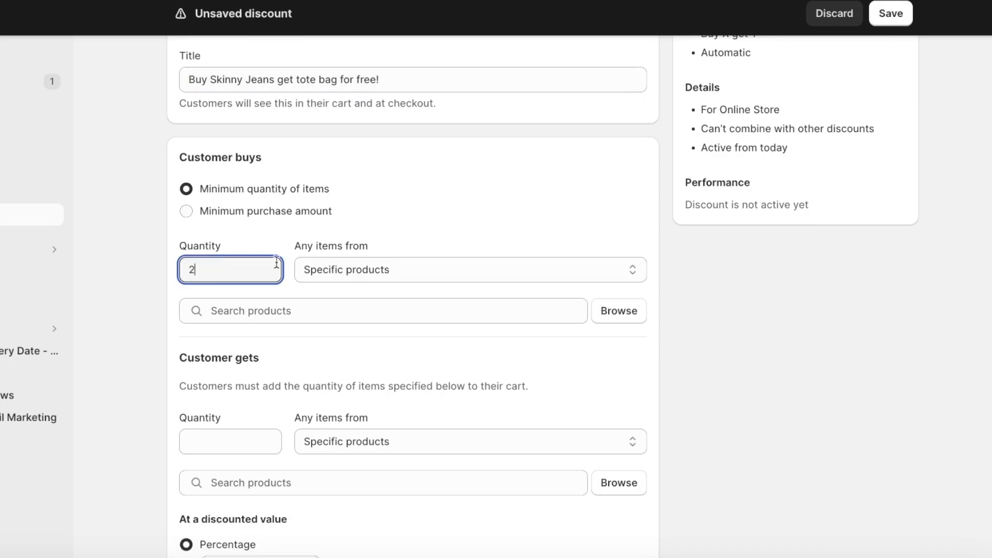
{"action": "key", "text": "BackSpace"}
{"action": "type", "text": "1"}
{"action": "left_click", "coordinate": [370, 279]}
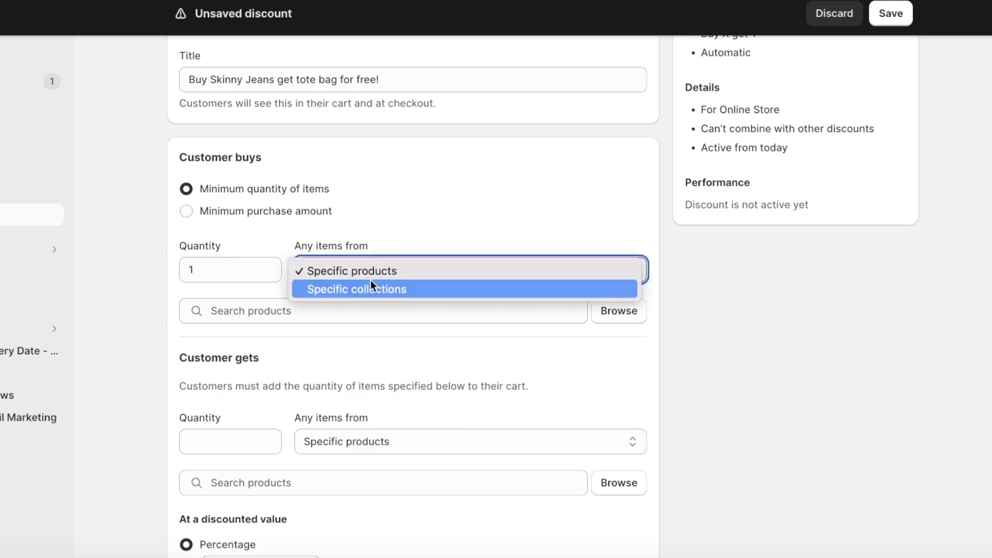
{"action": "left_click", "coordinate": [371, 274]}
- Add Blue Skinny Jeans with variants 28, 30 and 32 as the product the customer must buy
{"action": "left_click", "coordinate": [354, 306]}
{"action": "left_click", "coordinate": [615, 312]}
{"action": "left_click", "coordinate": [333, 168]}
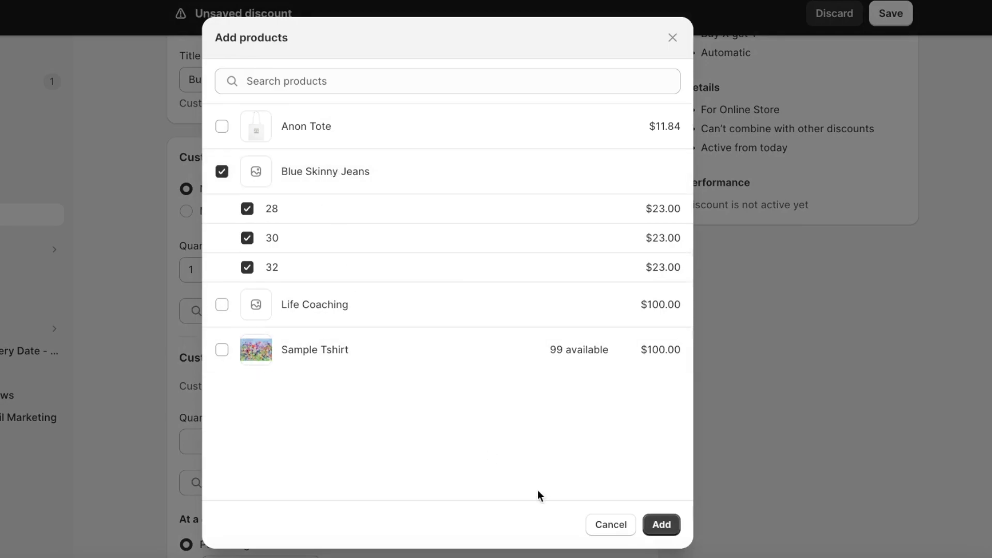
{"action": "left_click", "coordinate": [664, 523]}
- Under Customer gets, set the quantity to 1 and add Anon Tote as the specific product
{"action": "scroll", "coordinate": [349, 269], "scroll_direction": "down", "scroll_amount": 3}
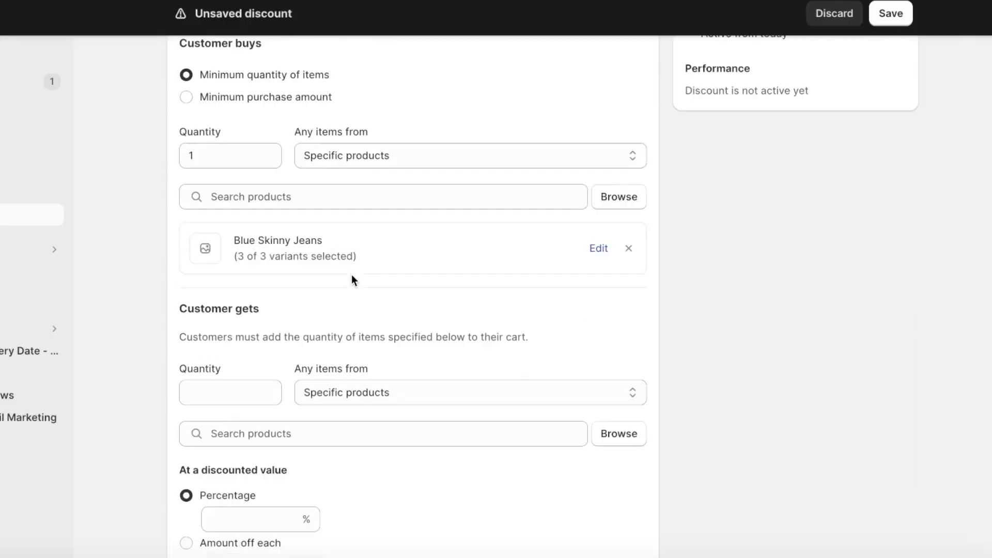
{"action": "left_click", "coordinate": [269, 336]}
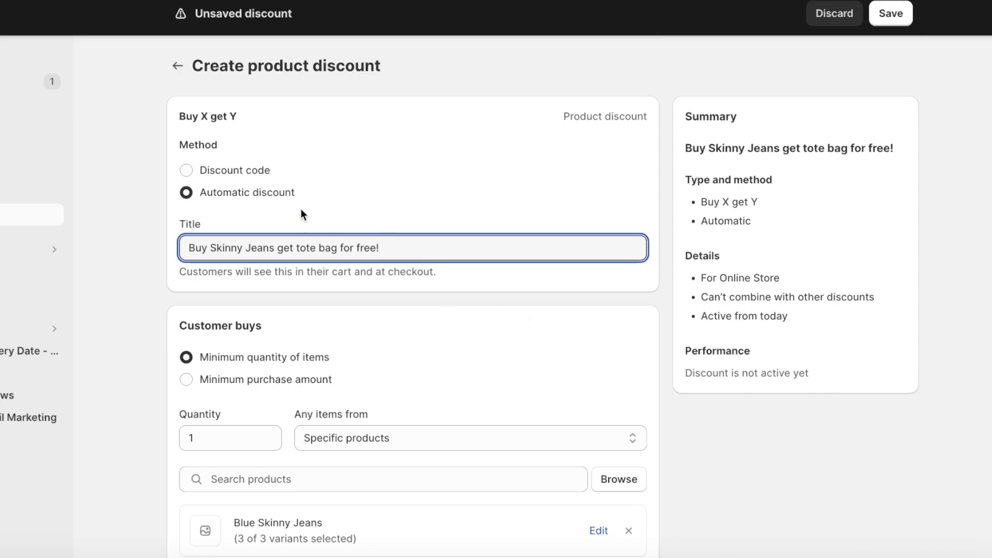
- Review the discount's title and its Customer buys requirement, including the quantity, item source and chosen product
{"action": "left_click_drag", "start_coordinate": [310, 248], "coordinate": [410, 242]}
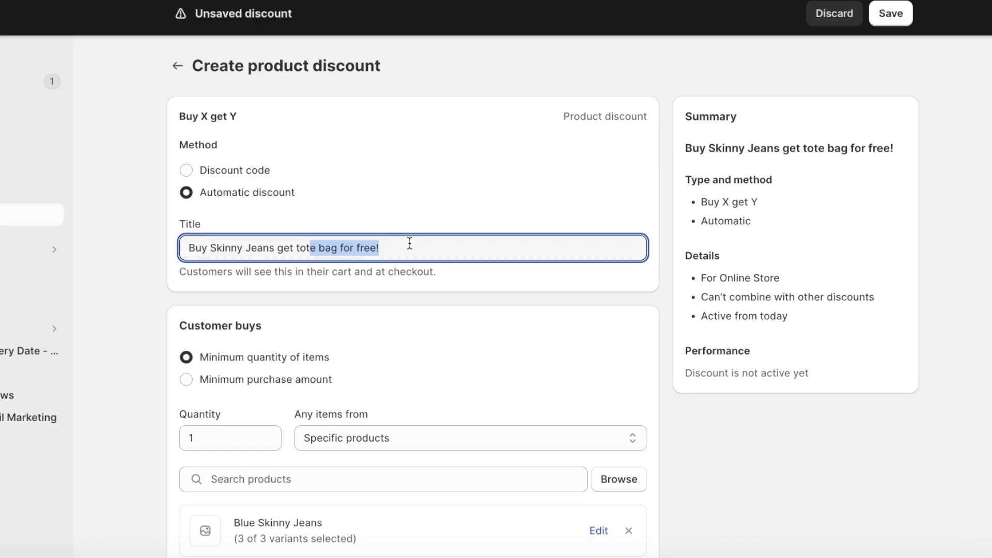
{"action": "left_click", "coordinate": [409, 242]}
{"action": "scroll", "coordinate": [283, 322], "scroll_direction": "down", "scroll_amount": 4}
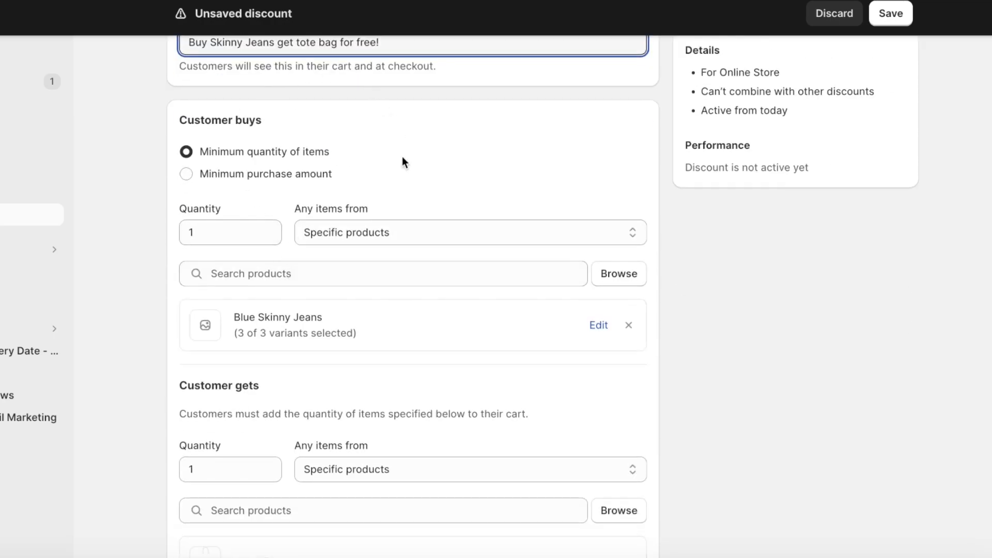
{"action": "left_click", "coordinate": [253, 156]}
{"action": "left_click", "coordinate": [194, 232]}
{"action": "left_click", "coordinate": [393, 232]}
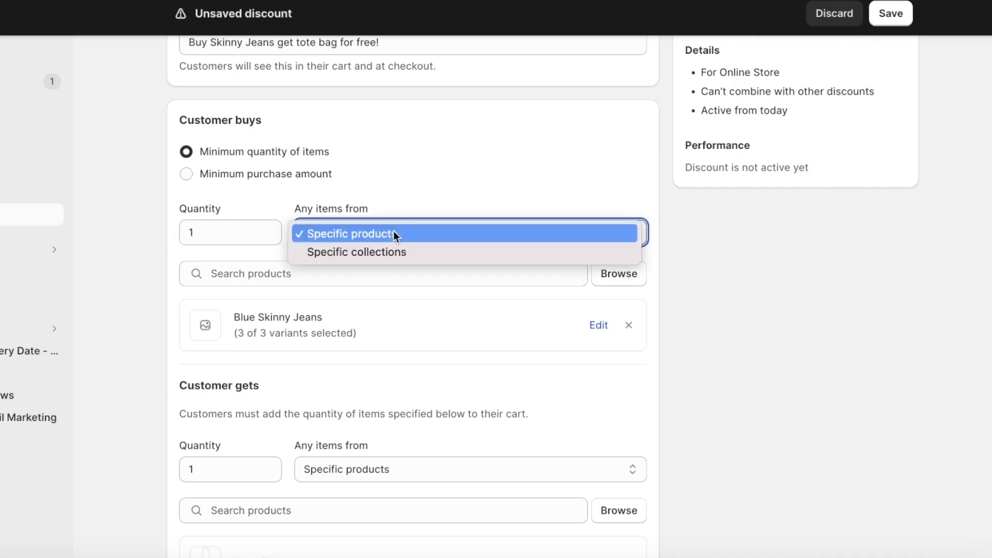
{"action": "scroll", "coordinate": [456, 200], "scroll_direction": "up", "scroll_amount": 3}
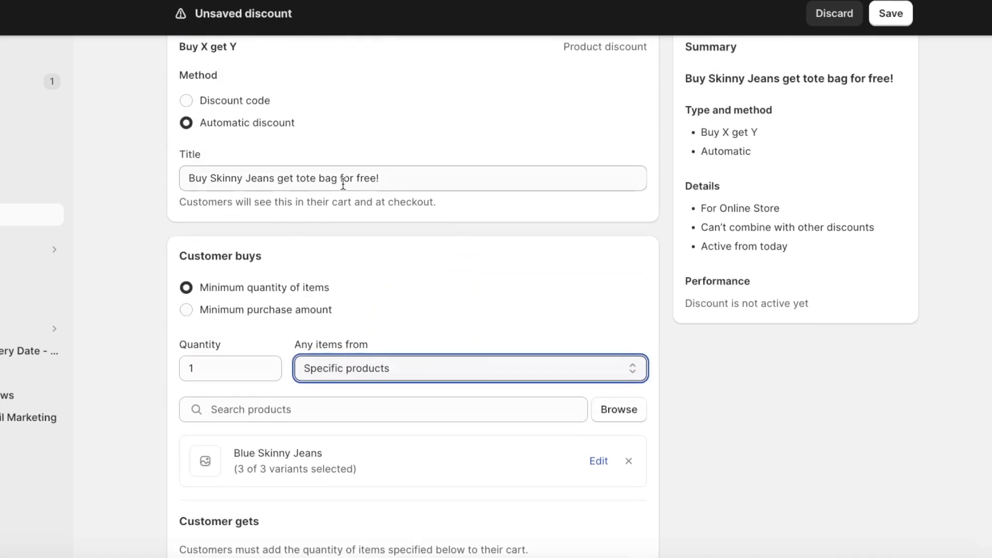
{"action": "scroll", "coordinate": [438, 185], "scroll_direction": "down", "scroll_amount": 1}
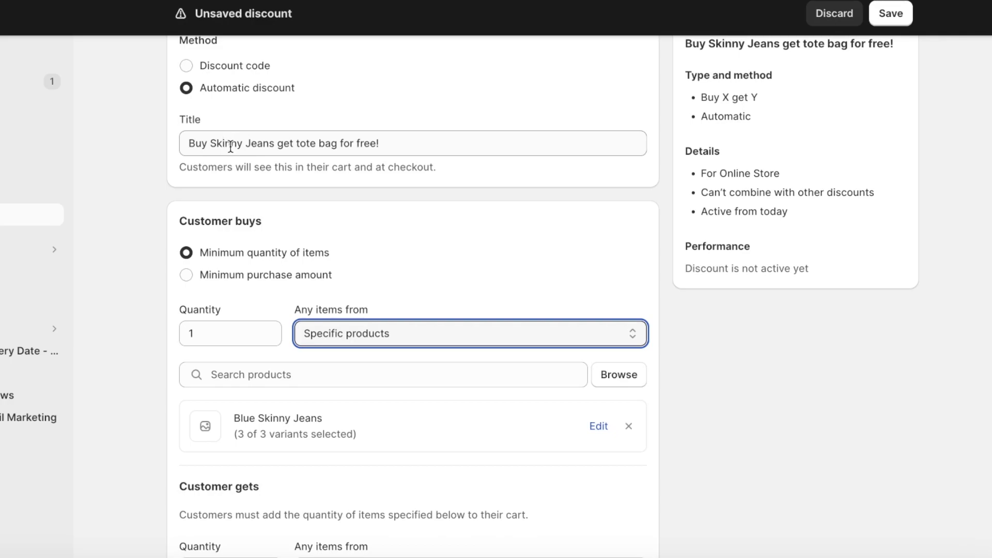
{"action": "scroll", "coordinate": [534, 220], "scroll_direction": "down", "scroll_amount": 3}
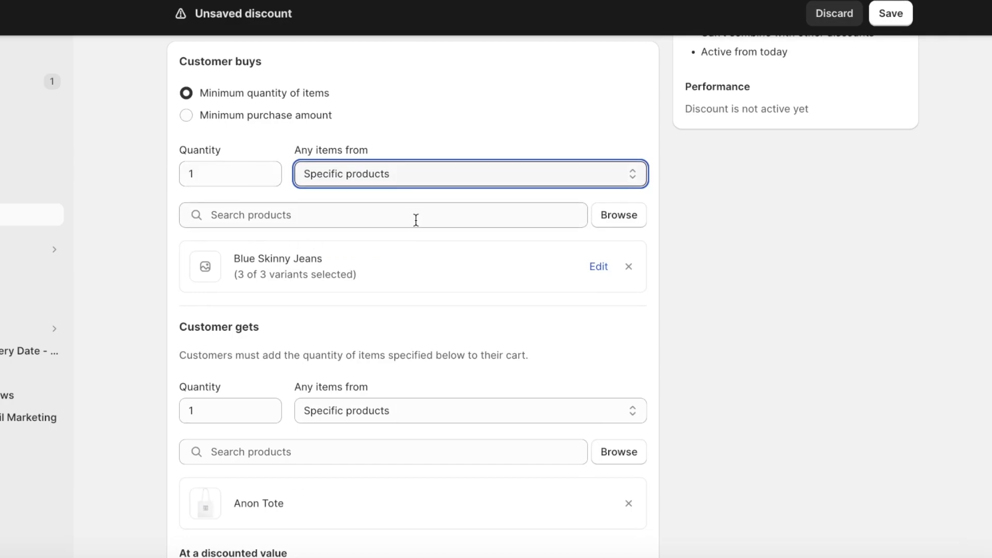
{"action": "left_click", "coordinate": [416, 220]}
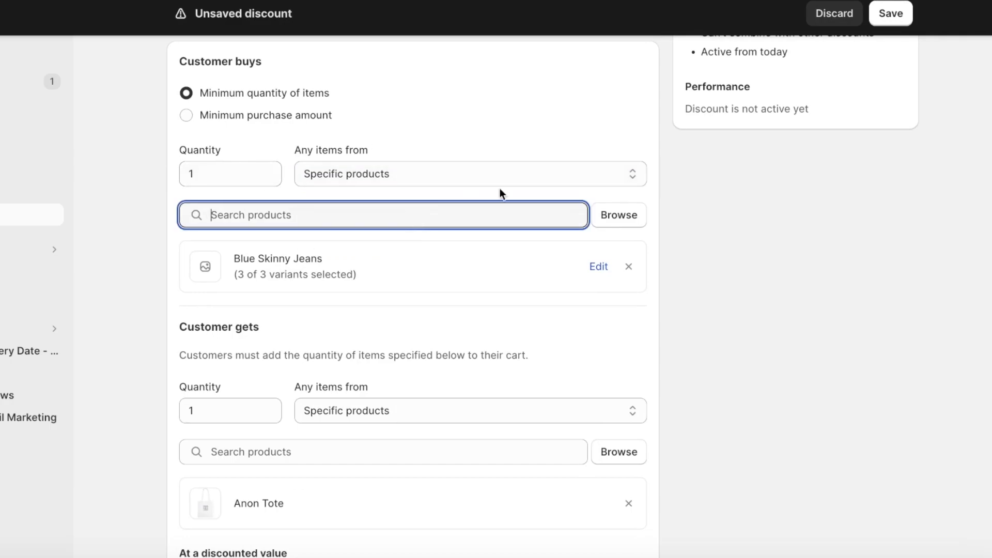
{"action": "left_click", "coordinate": [605, 227]}
{"action": "left_click", "coordinate": [814, 213]}
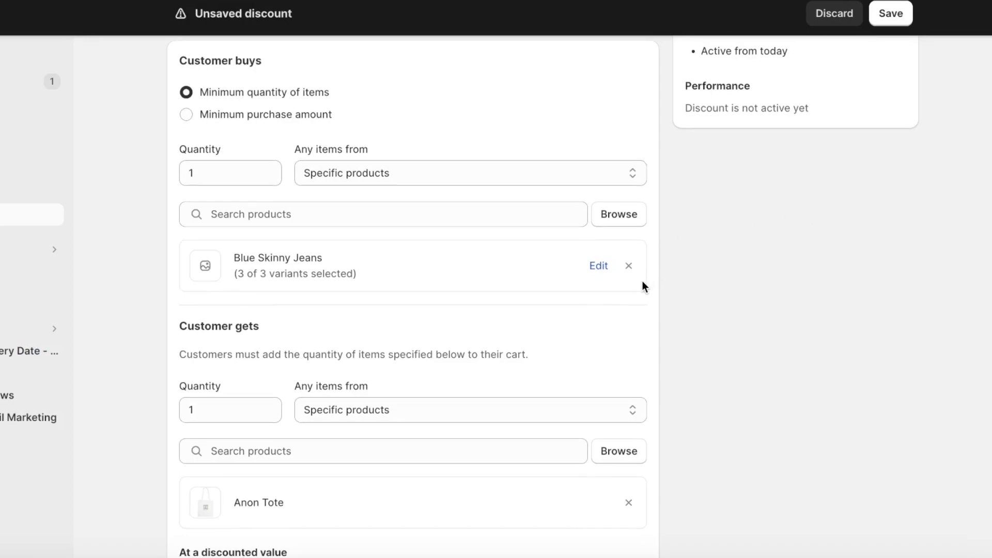
- Review the Customer gets settings for the Anon Tote against the discount's title
{"action": "scroll", "coordinate": [284, 181], "scroll_direction": "down", "scroll_amount": 3}
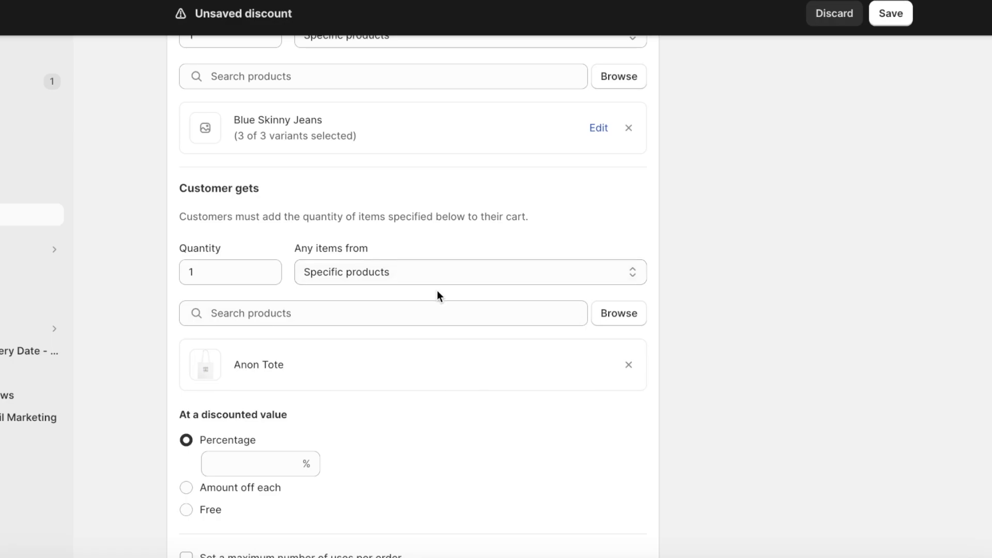
{"action": "scroll", "coordinate": [437, 290], "scroll_direction": "up", "scroll_amount": 9}
{"action": "double_click", "coordinate": [204, 242]}
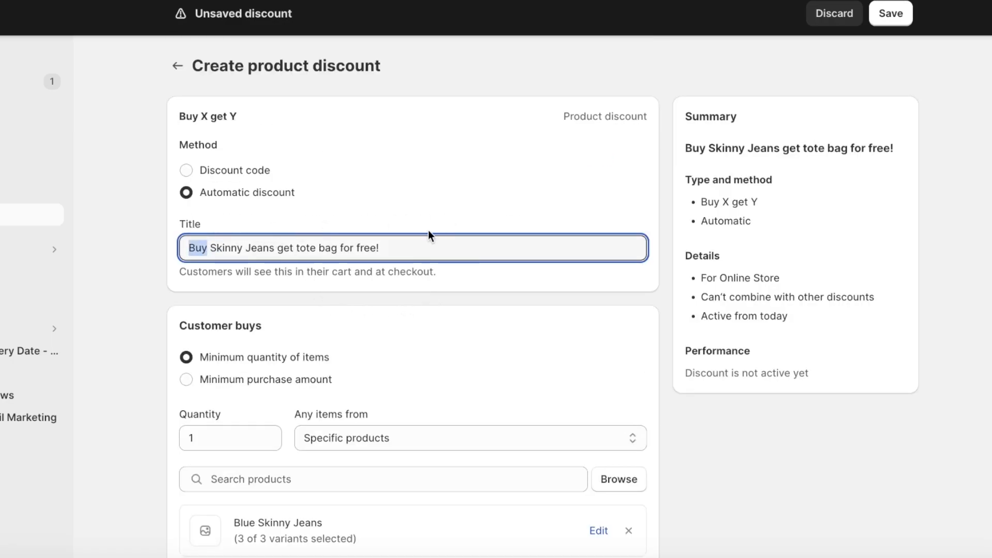
{"action": "scroll", "coordinate": [391, 246], "scroll_direction": "down", "scroll_amount": 15}
{"action": "scroll", "coordinate": [391, 249], "scroll_direction": "up", "scroll_amount": 10}
{"action": "scroll", "coordinate": [310, 253], "scroll_direction": "down", "scroll_amount": 3}
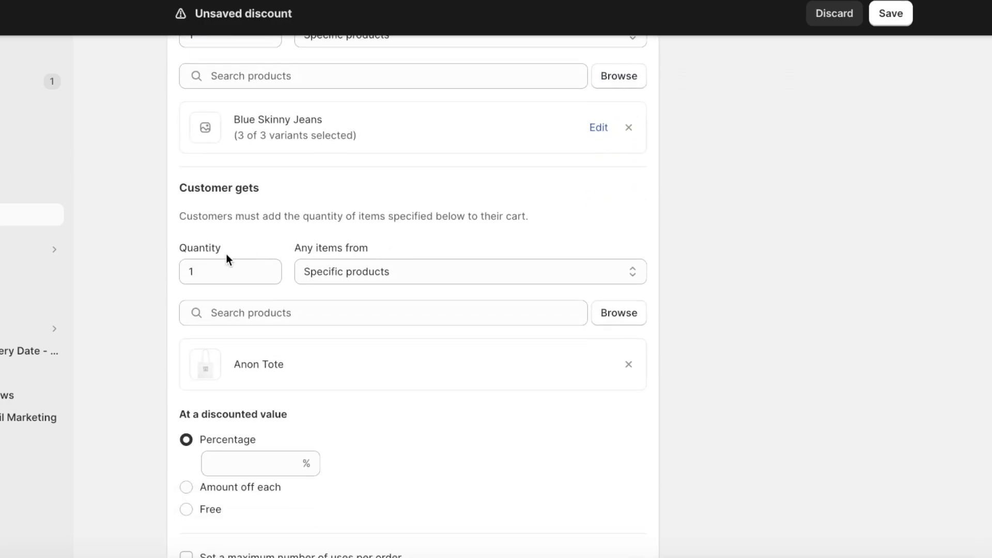
{"action": "scroll", "coordinate": [224, 258], "scroll_direction": "down", "scroll_amount": 1}
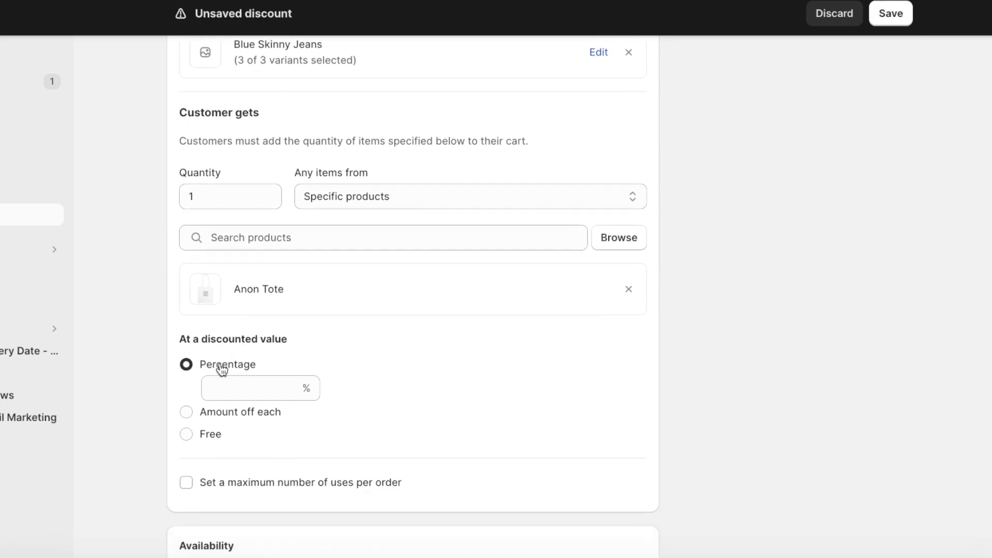
- Try the Free, $2 amount off each and 50 percent options as the Anon Tote's discounted value
{"action": "scroll", "coordinate": [223, 369], "scroll_direction": "down", "scroll_amount": 1}
{"action": "left_click", "coordinate": [187, 392]}
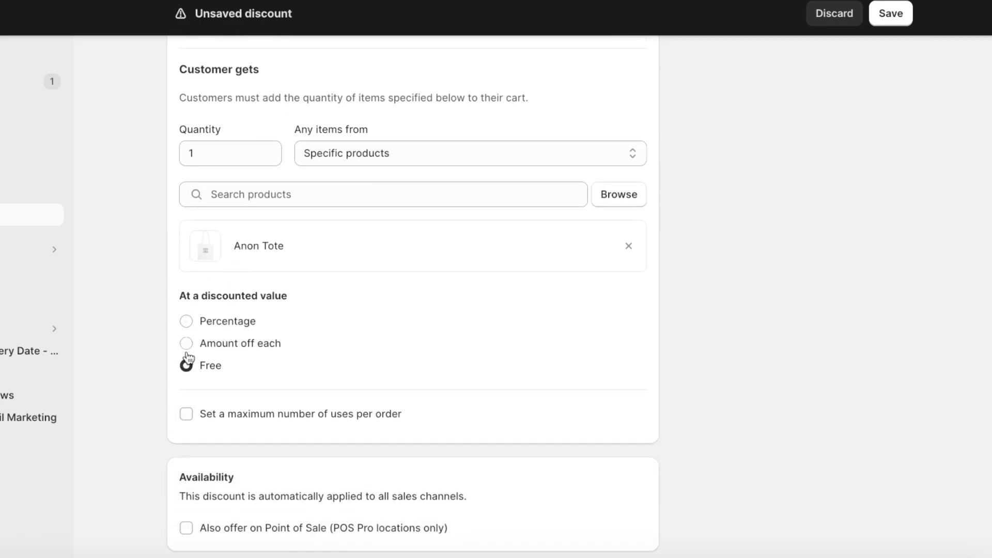
{"action": "left_click", "coordinate": [186, 345]}
{"action": "left_click", "coordinate": [249, 371]}
{"action": "type", "text": "2"}
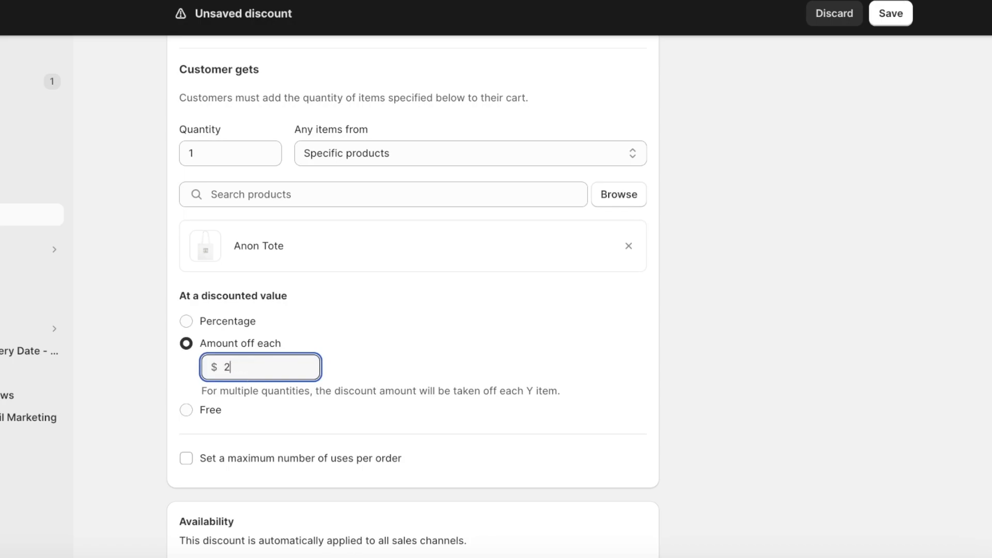
{"action": "key", "text": "BackSpace"}
{"action": "left_click", "coordinate": [250, 320]}
{"action": "left_click", "coordinate": [257, 348]}
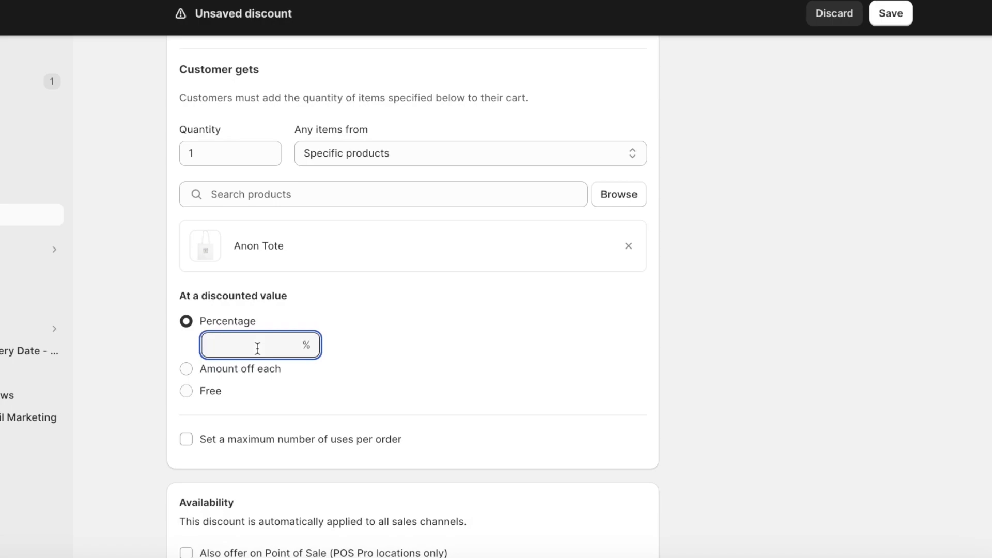
{"action": "type", "text": "50"}
- Set the Anon Tote's discounted value to Free and allow the discount to combine with shipping discounts
{"action": "left_click", "coordinate": [207, 392]}
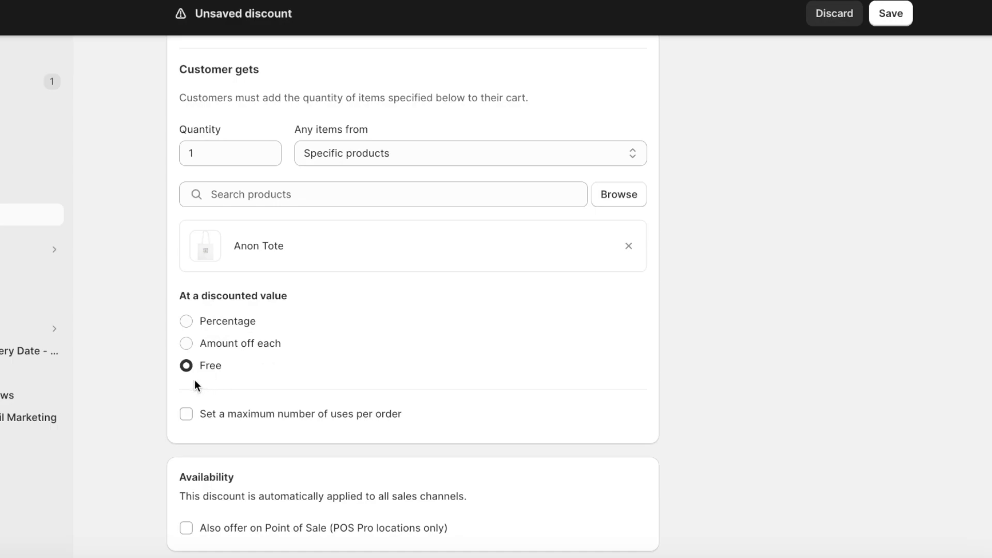
{"action": "scroll", "coordinate": [222, 362], "scroll_direction": "down", "scroll_amount": 6}
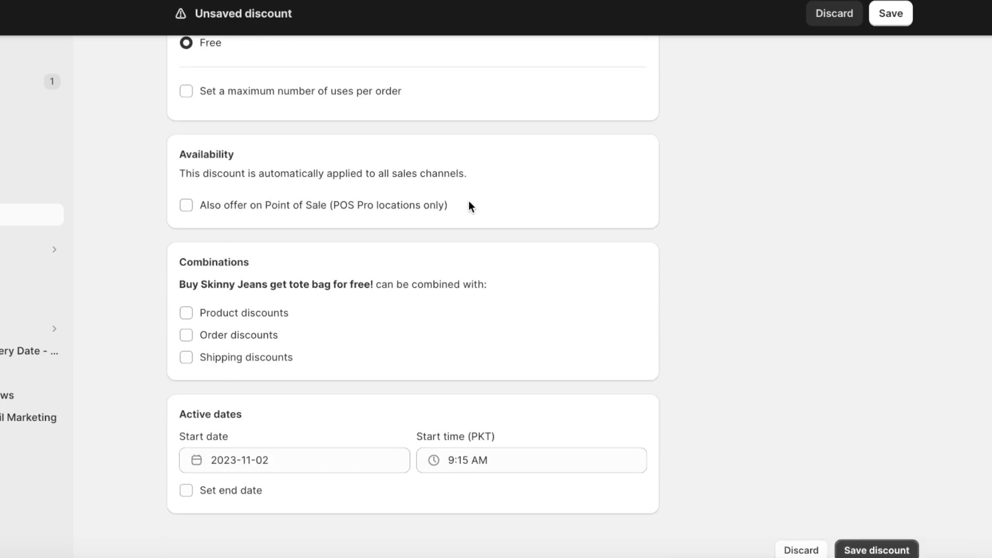
{"action": "left_click", "coordinate": [208, 358]}
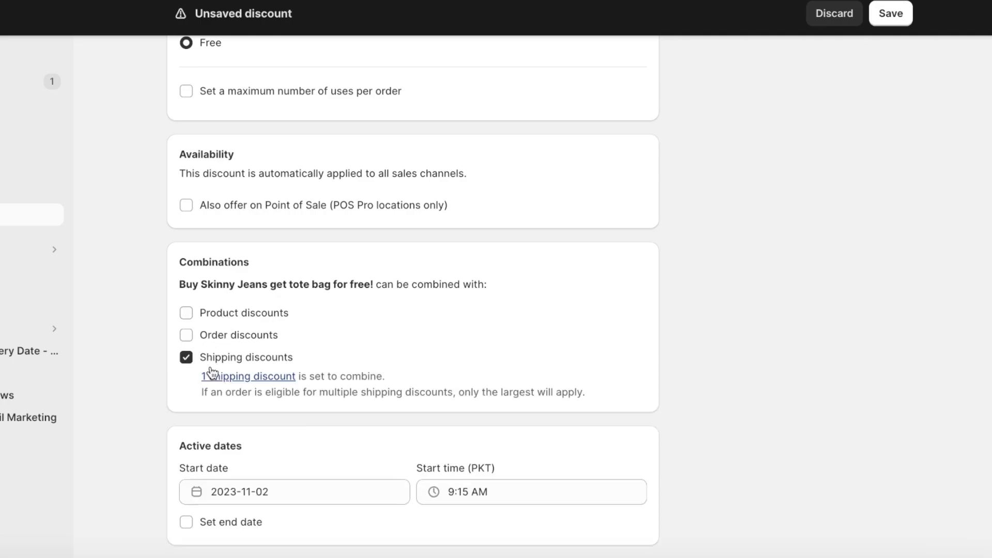
- Save the Buy X get Y discount and return to the discounts list
{"action": "scroll", "coordinate": [318, 349], "scroll_direction": "down", "scroll_amount": 1}
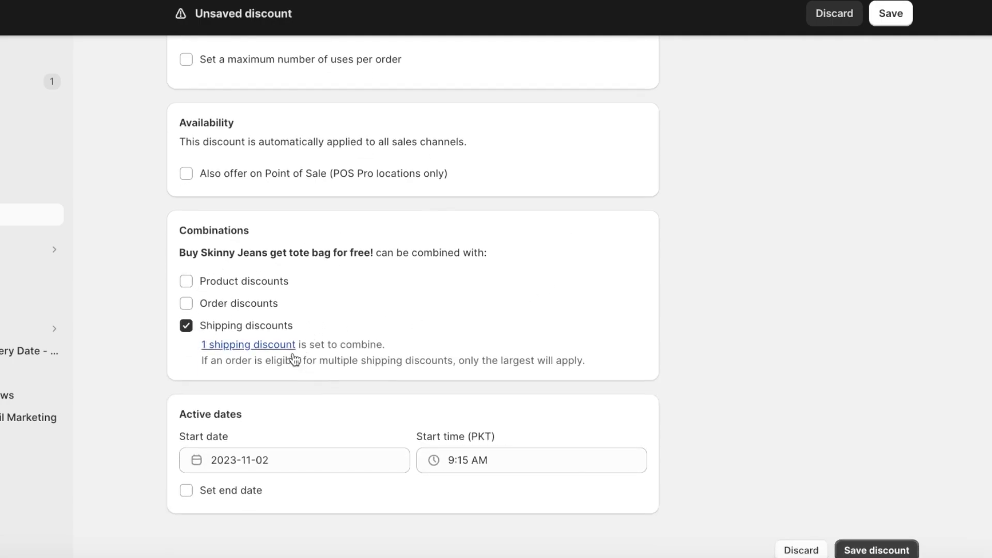
{"action": "left_click", "coordinate": [894, 548]}
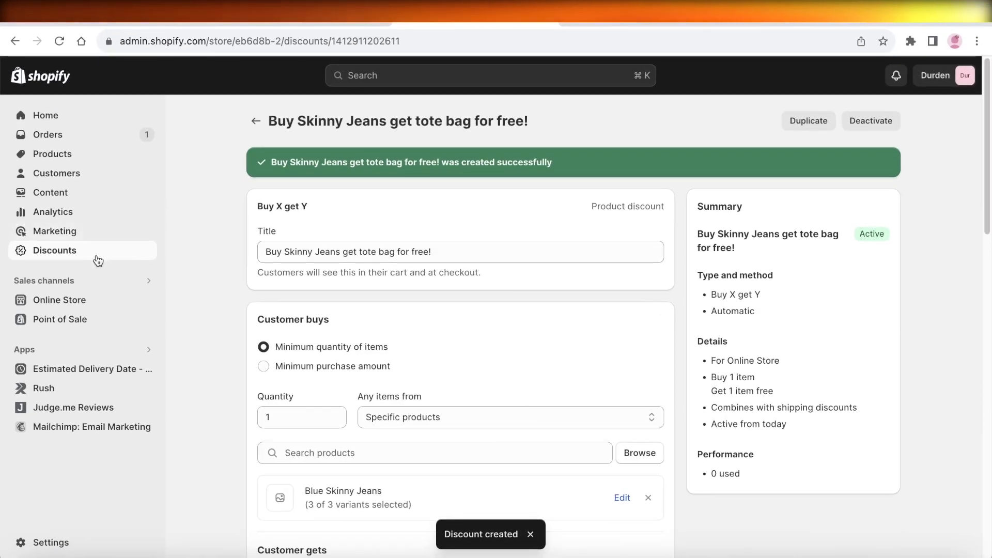
{"action": "left_click", "coordinate": [59, 246]}
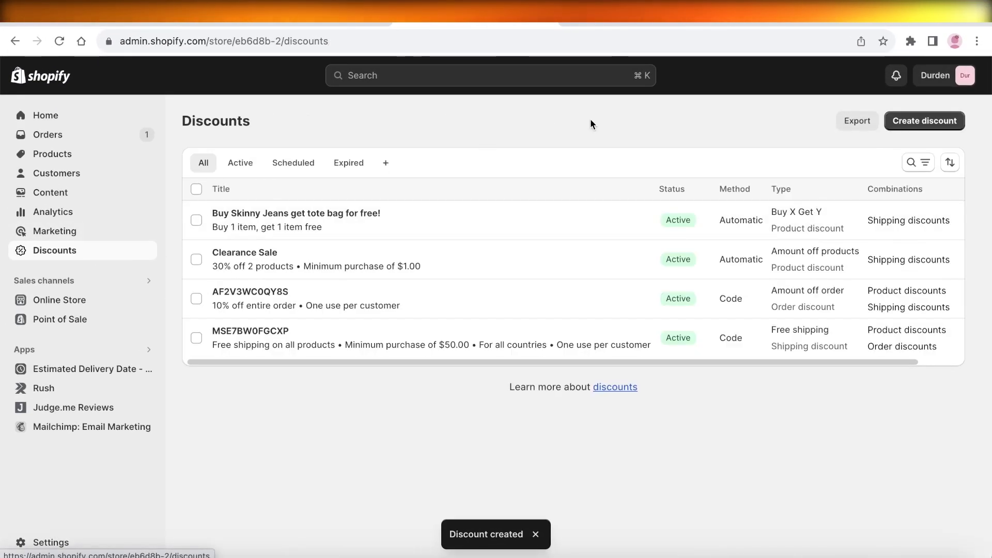